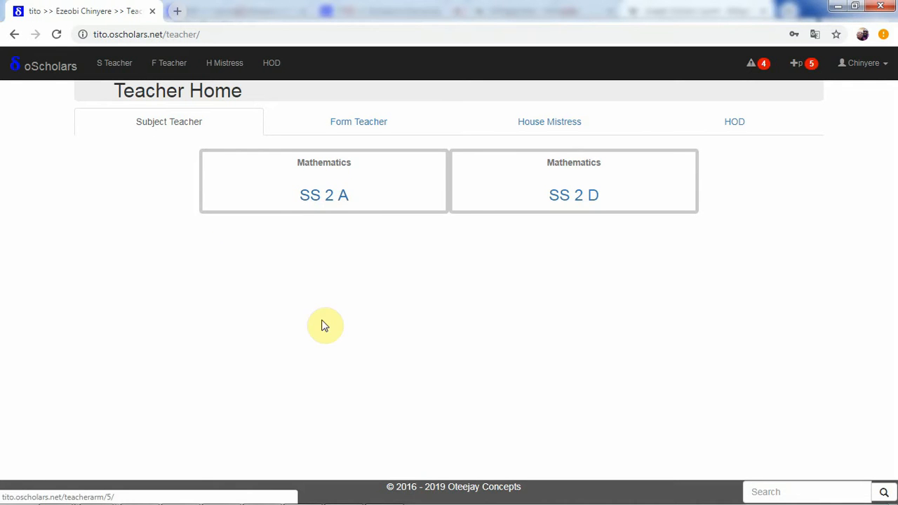
Step: Open the test records of the SS 2 A Mathematics class and examine the BOTT and Mid-Term Test summaries
click(306, 189)
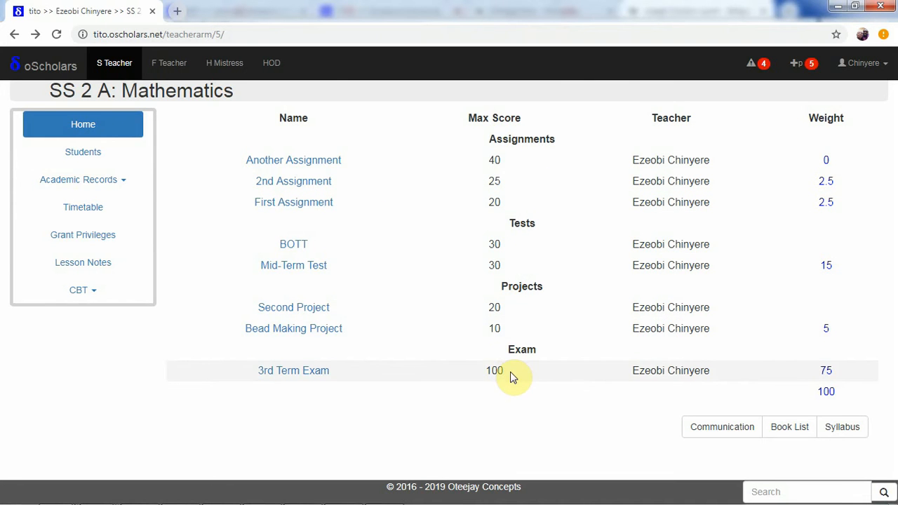
click(121, 184)
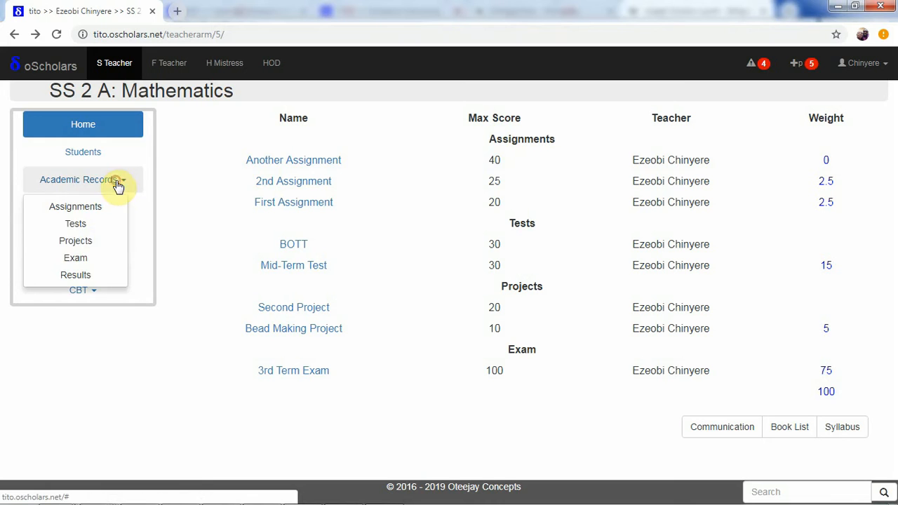
click(76, 223)
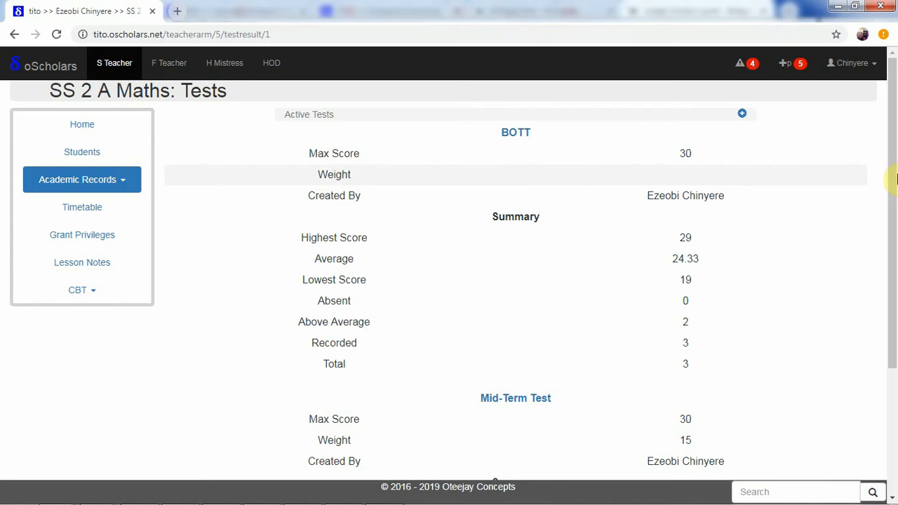
mouse_move(894, 179)
mouse_down()
mouse_move(894, 327)
mouse_move(887, 173)
mouse_up()
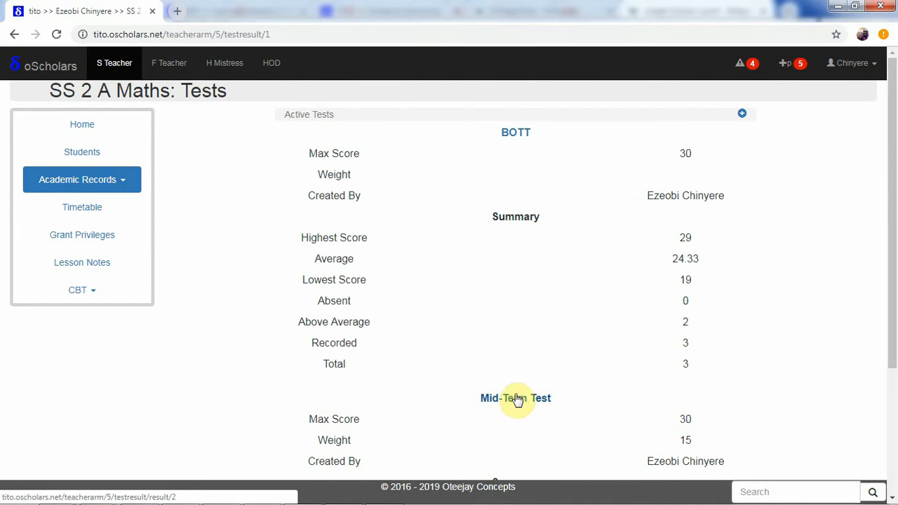
scroll(891, 337, down, 3)
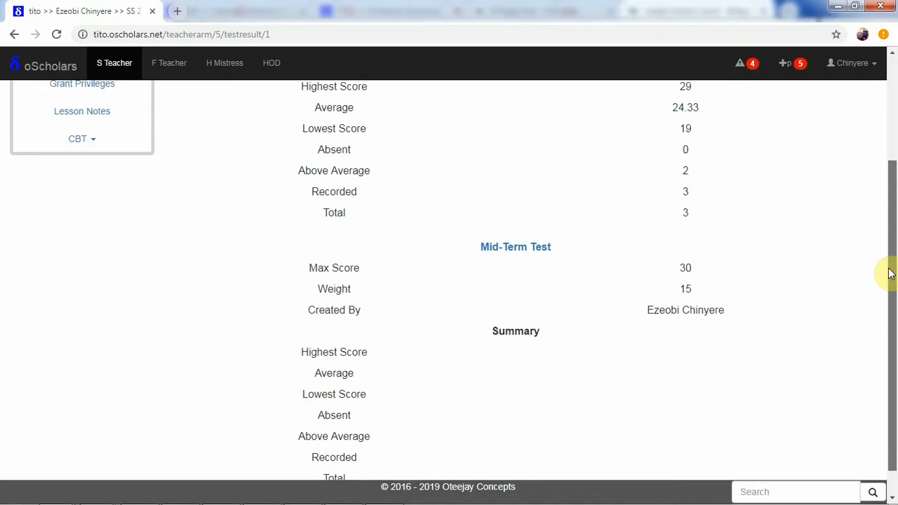
scroll(893, 245, up, 3)
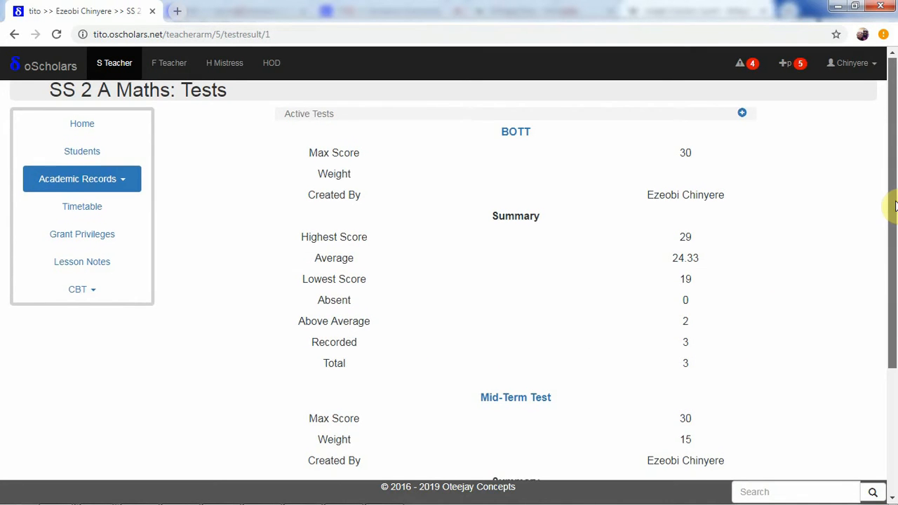
drag(893, 201, 881, 152)
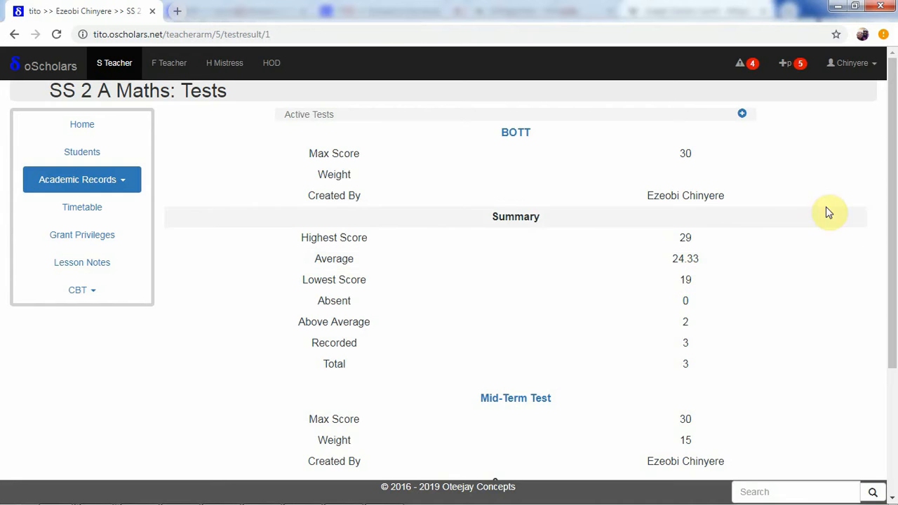
scroll(892, 365, down, 3)
scroll(892, 189, up, 3)
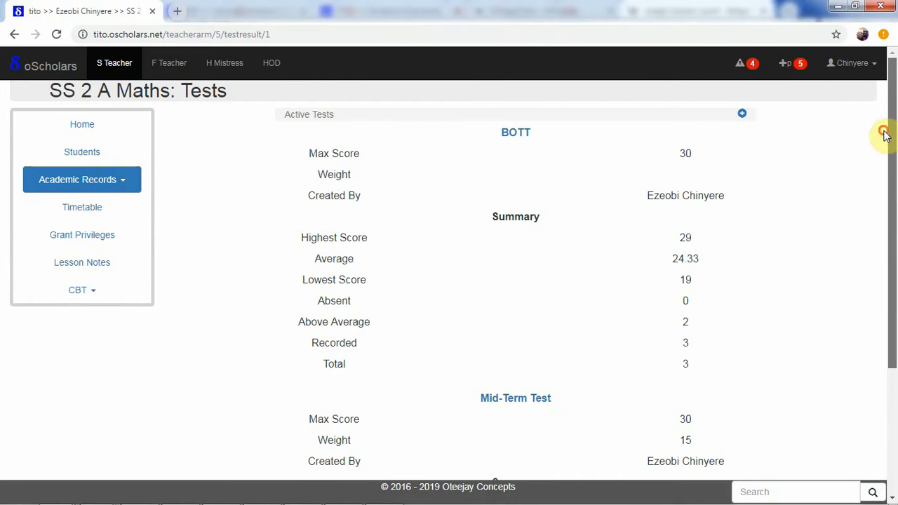
Step: Open the BOTT test's student scores, mark the last student's result as active and submit the change
click(518, 130)
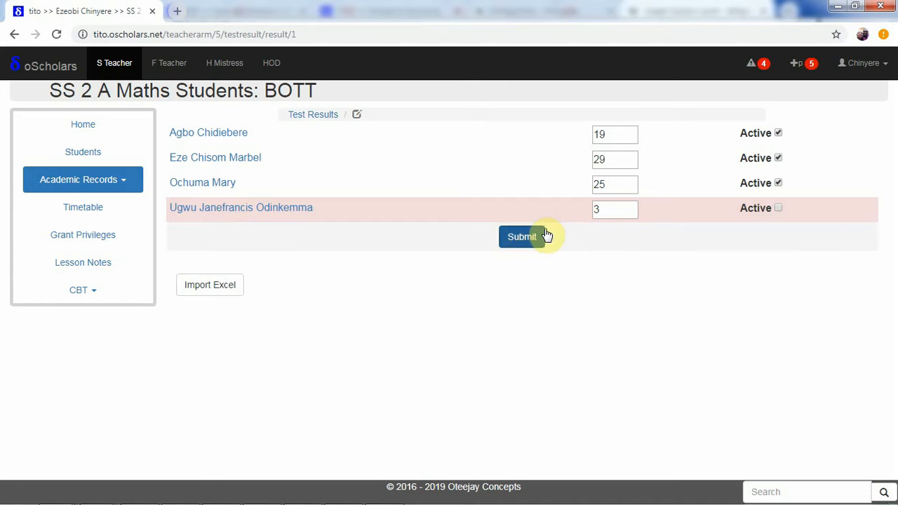
click(779, 207)
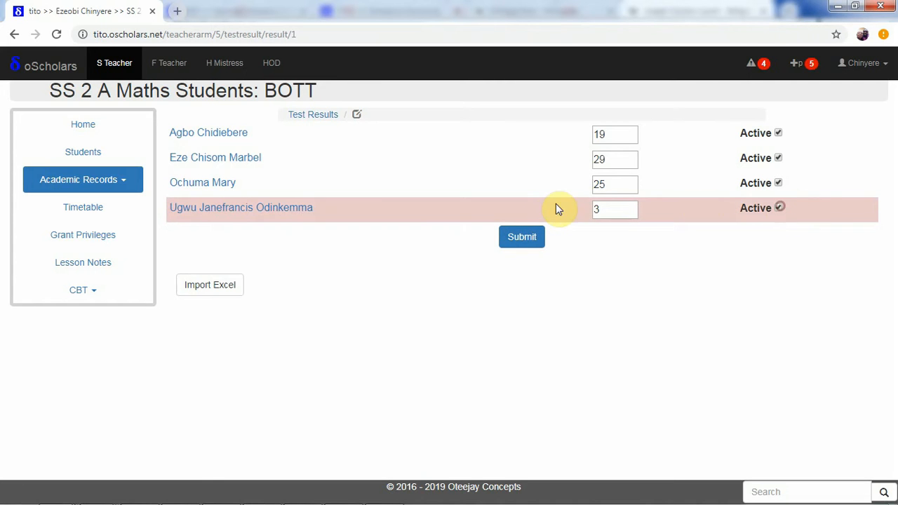
click(525, 238)
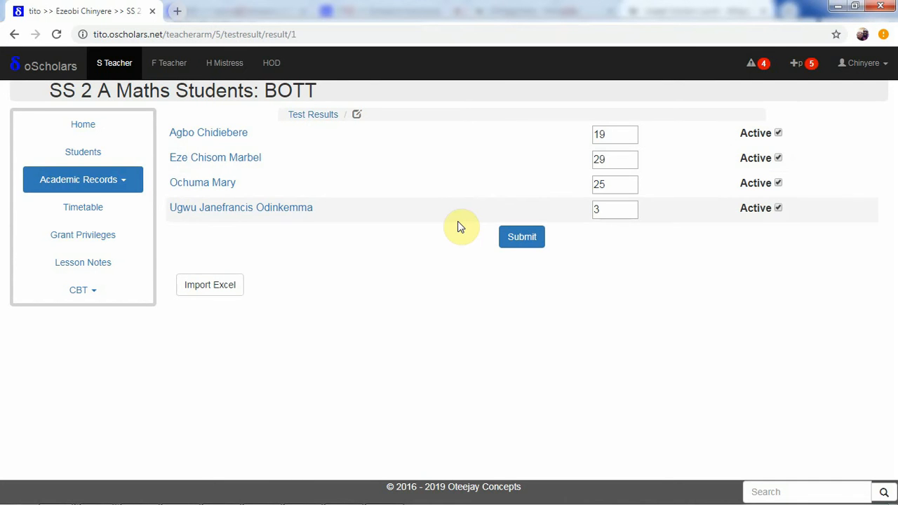
Step: Set the last student's BOTT result to non-active, submit it and list only the active results
click(760, 208)
click(528, 238)
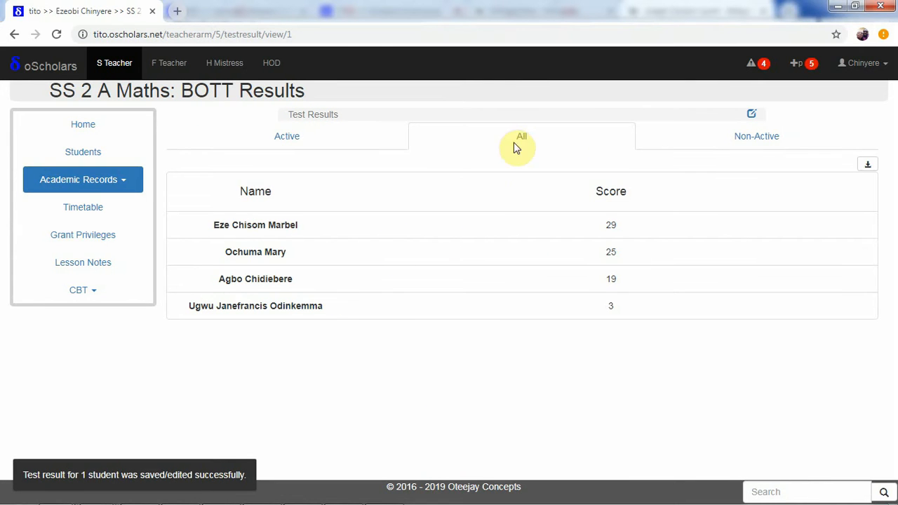
click(279, 147)
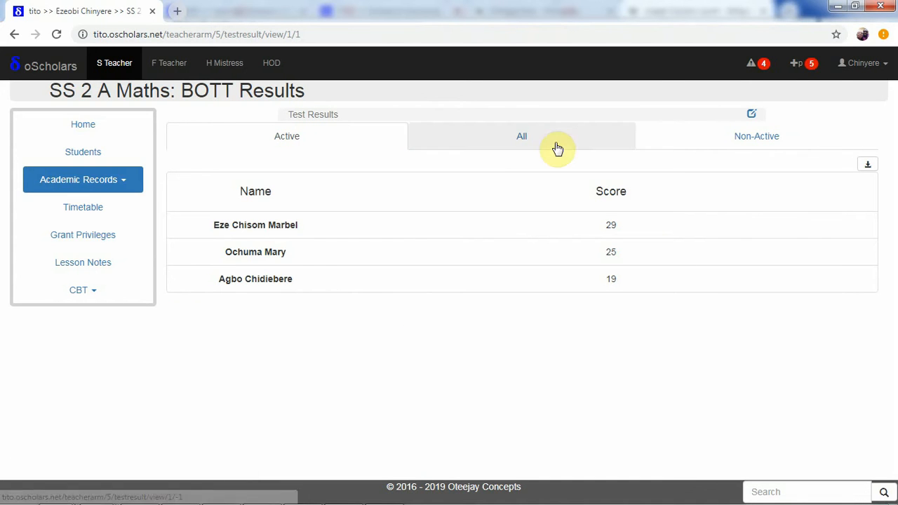
Step: Reopen the BOTT scores for editing, show the Excel import options and download the Excel format file under its suggested name
click(751, 115)
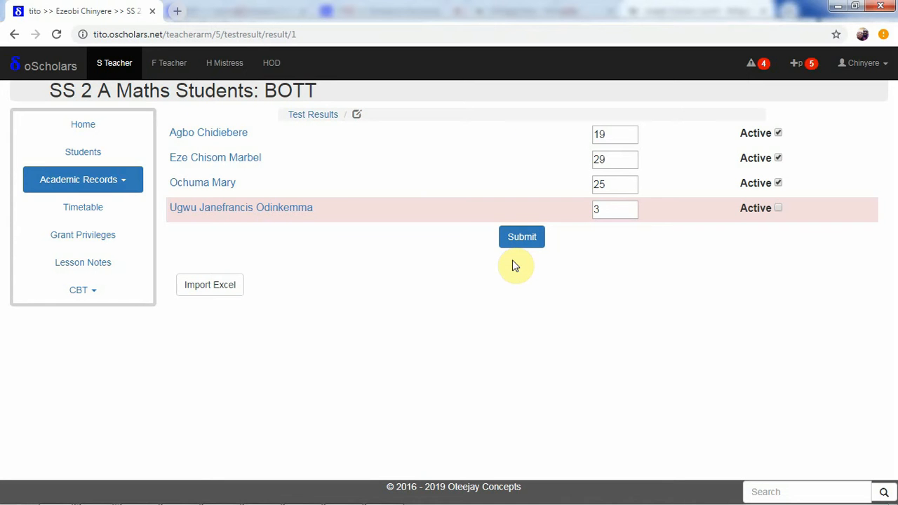
click(222, 284)
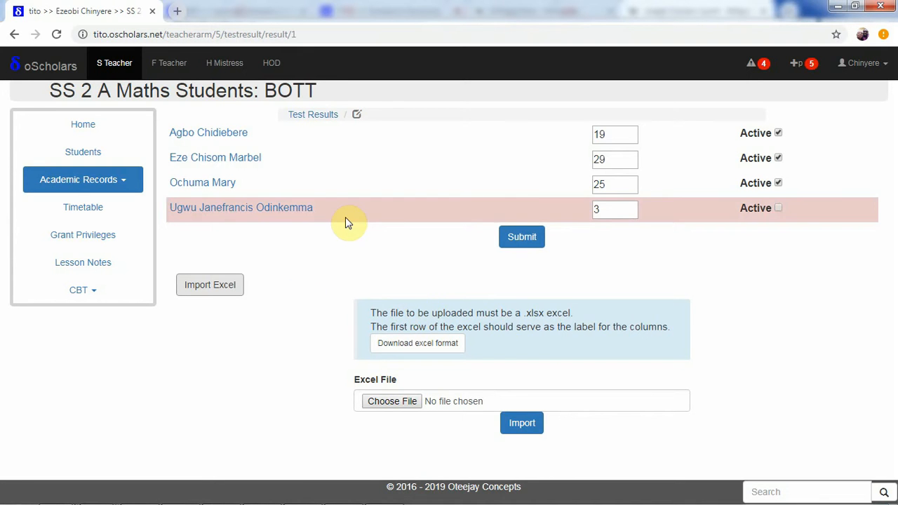
click(398, 348)
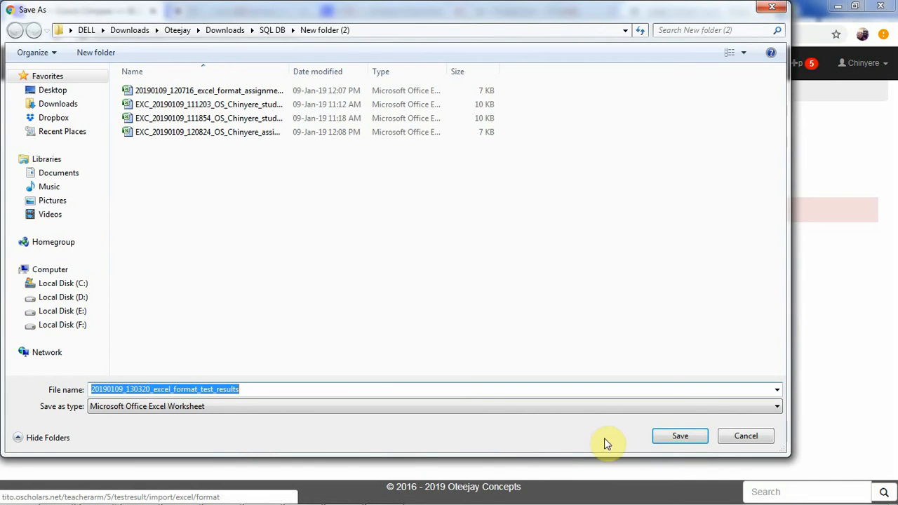
click(673, 443)
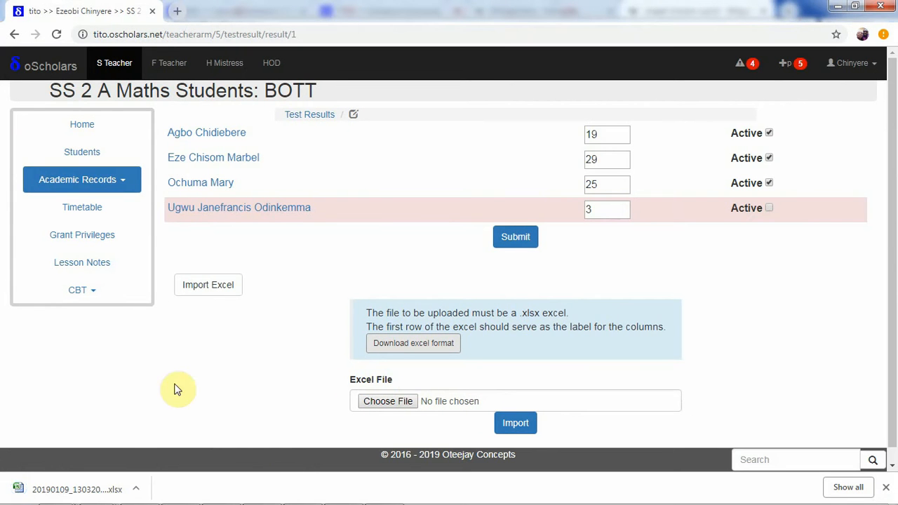
Step: Show the downloaded Excel format file in its folder, preview its columns and close the folder
click(137, 490)
click(192, 445)
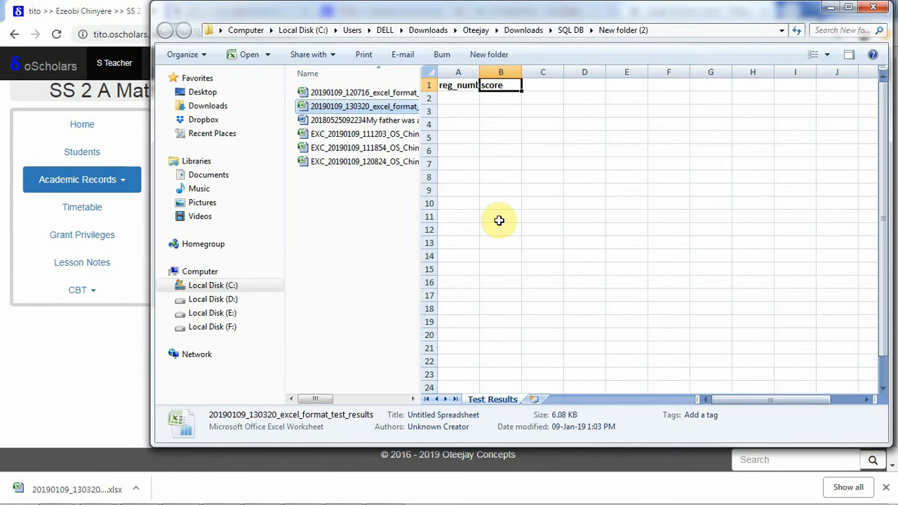
click(870, 7)
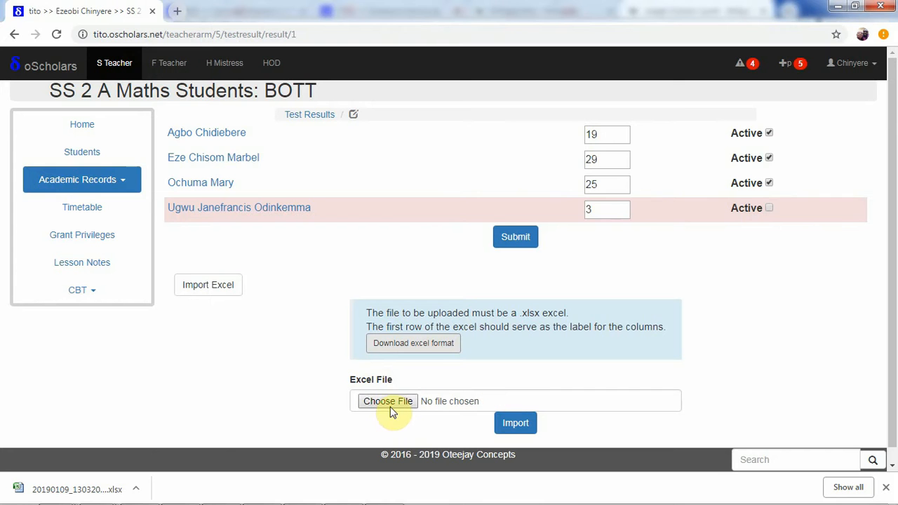
Step: Choose 20190109_130320_excel_format_test_results as the Excel file for the BOTT import and hide the import options
click(390, 406)
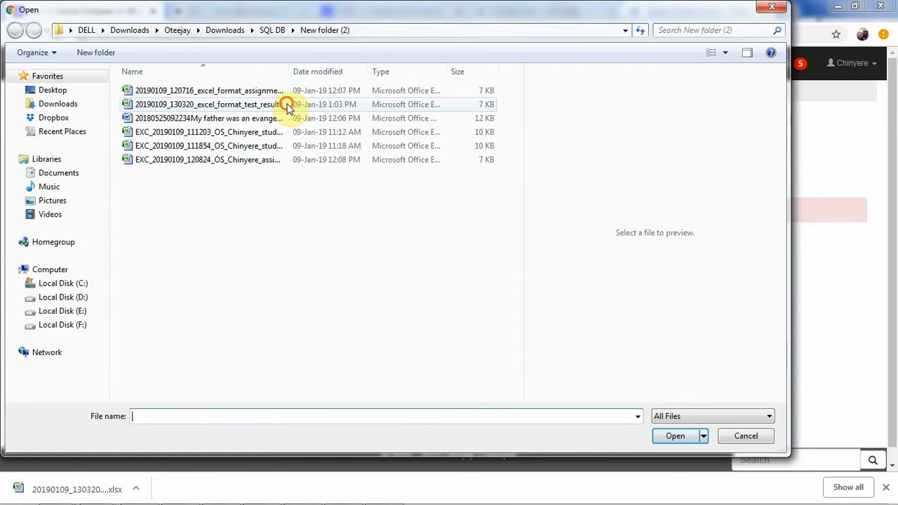
click(286, 105)
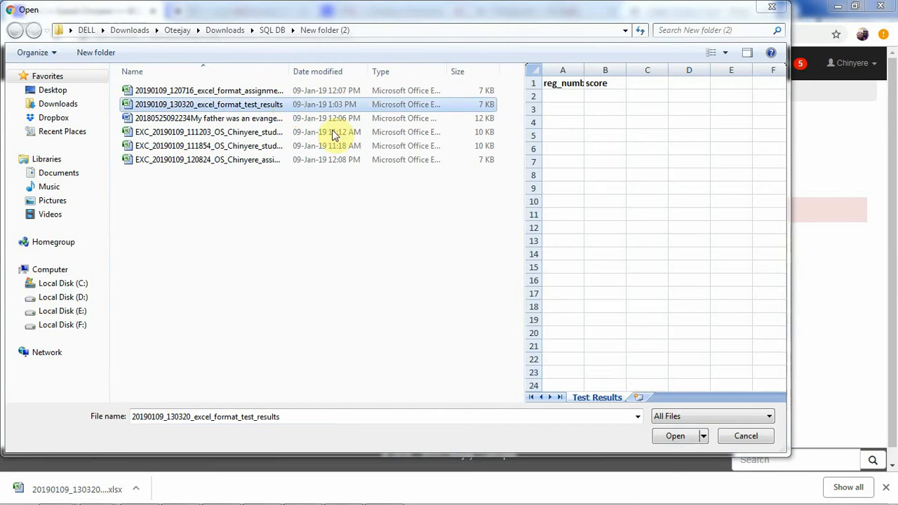
click(674, 436)
click(202, 293)
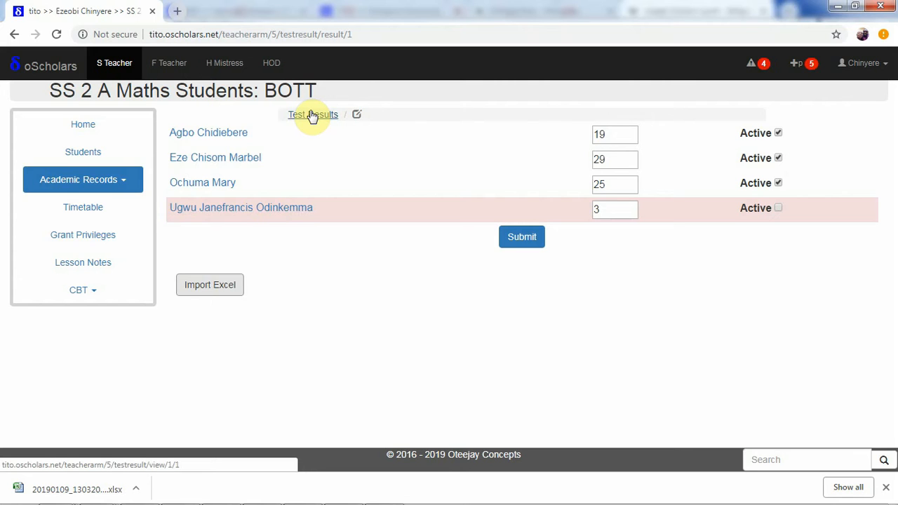
Step: Open the creation form for a new SS 2 A Maths test and inspect its Name, Max Score and Weight fields
click(104, 185)
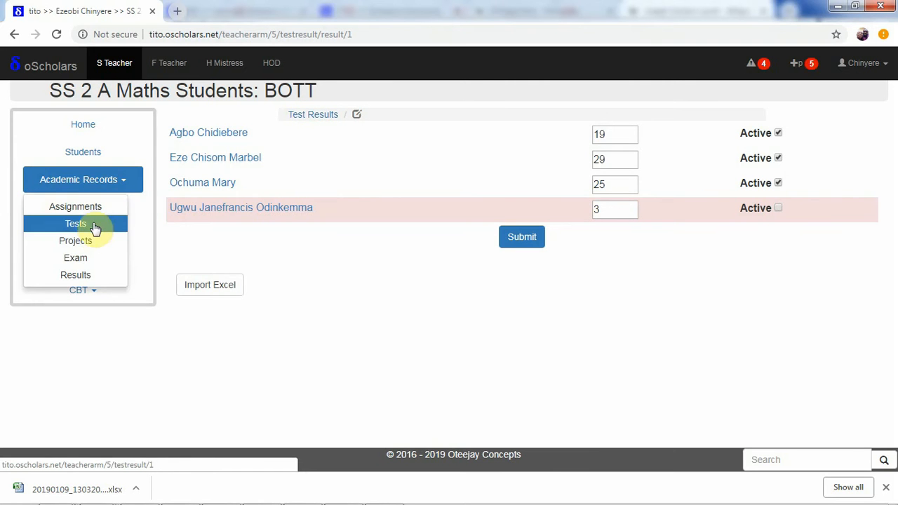
click(93, 233)
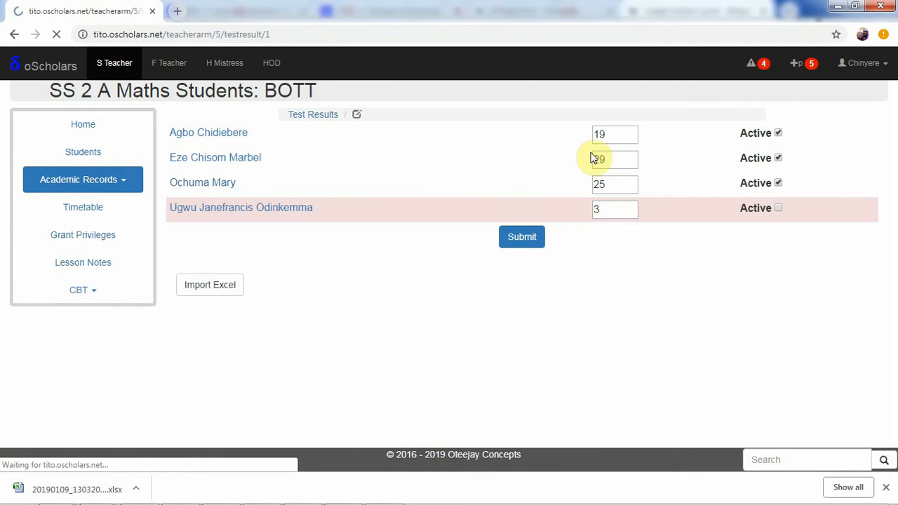
click(741, 114)
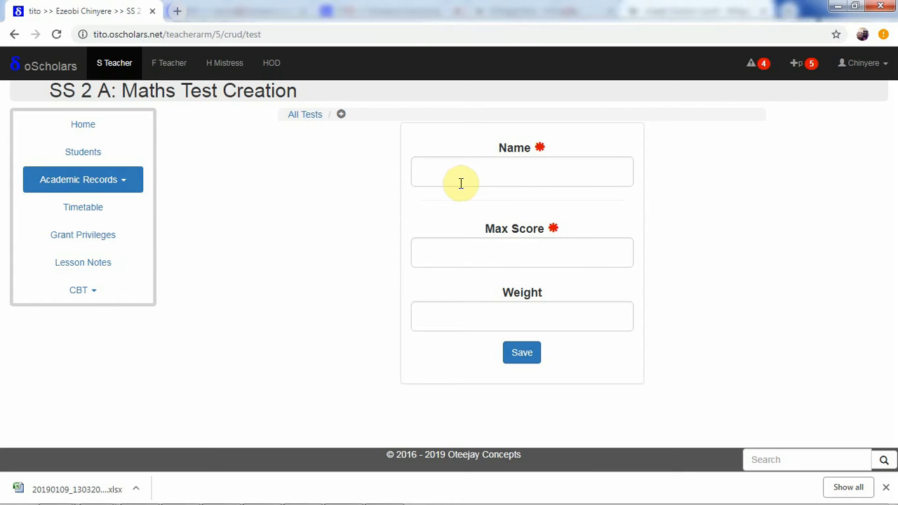
click(513, 176)
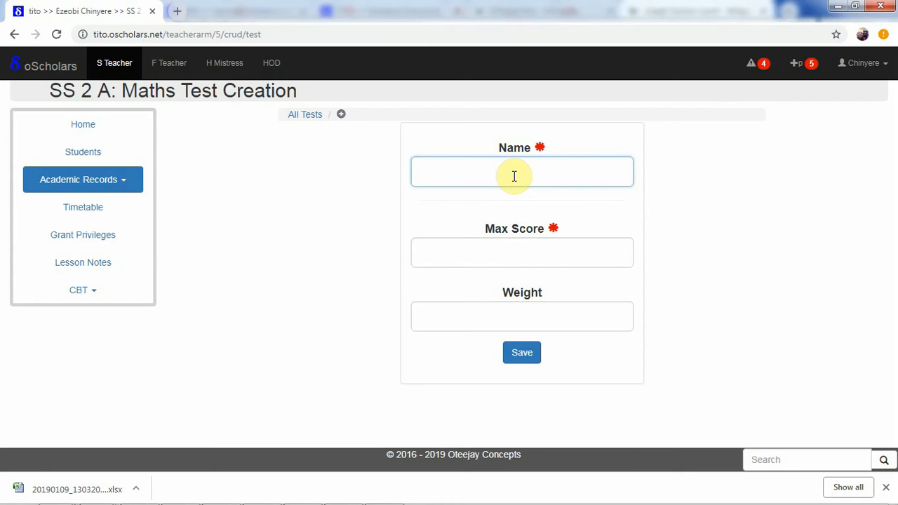
click(507, 248)
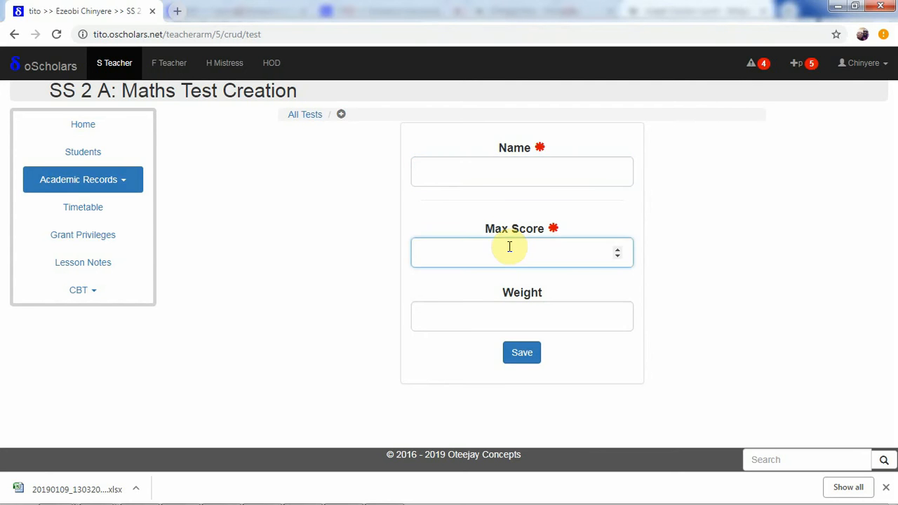
click(508, 309)
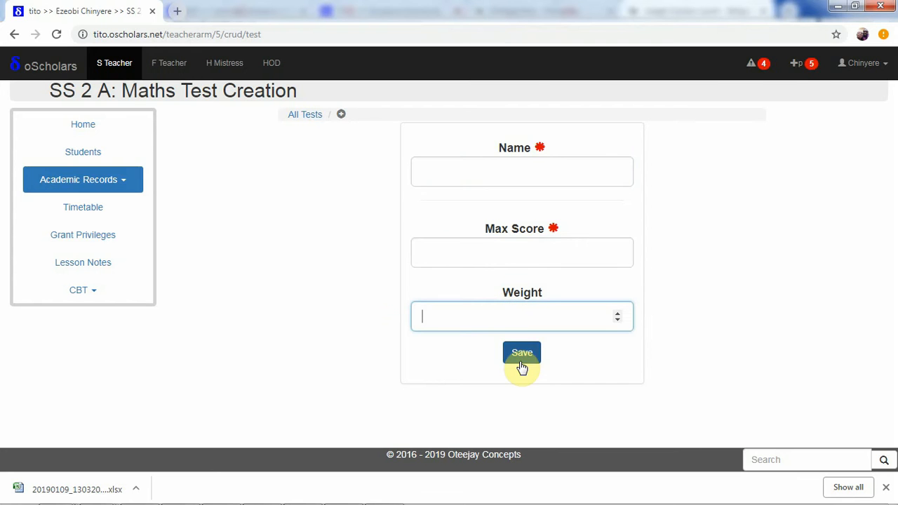
Step: Leave the empty test form for the list of all tests and reopen the class's test summaries
click(302, 115)
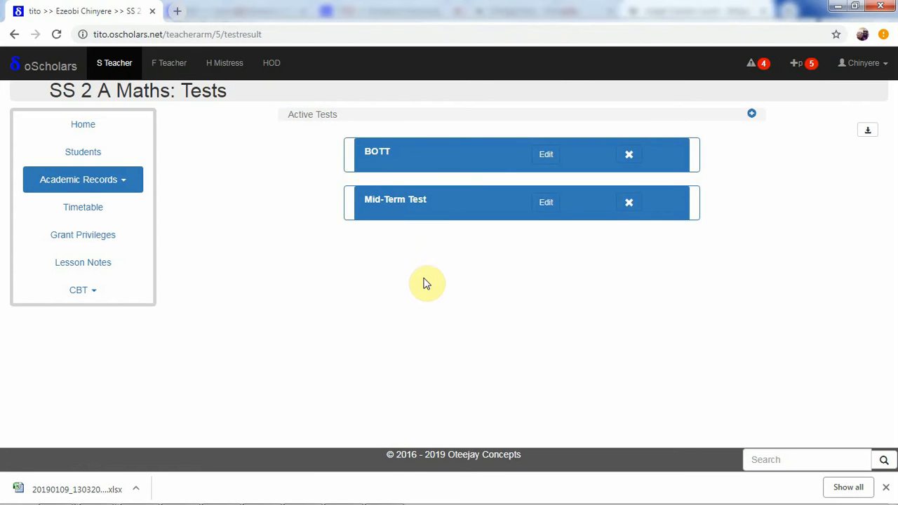
click(112, 181)
click(92, 227)
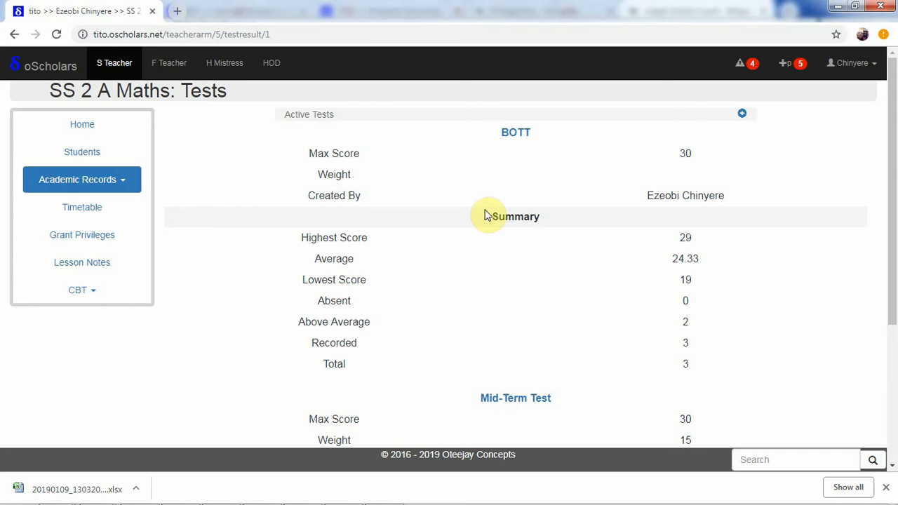
Step: Open the class's exam record and bring up the 3rd Term Exam for editing
click(114, 180)
click(88, 260)
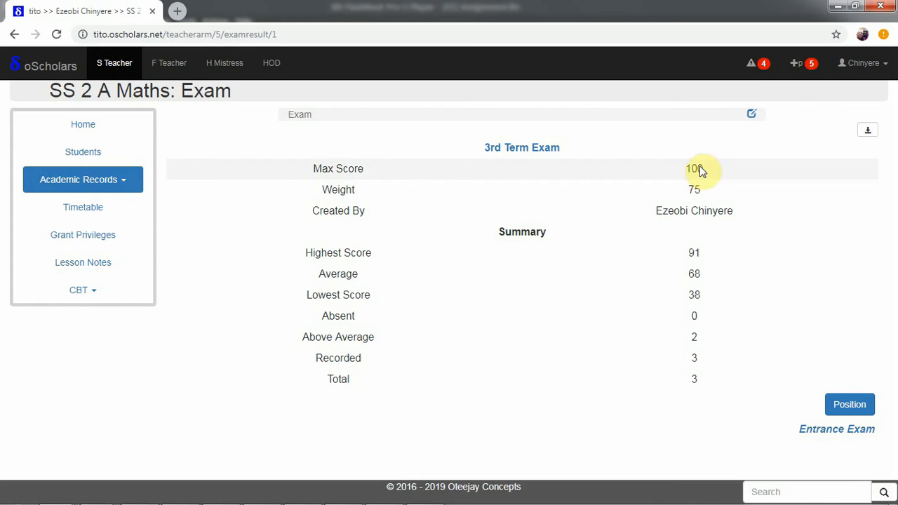
click(751, 114)
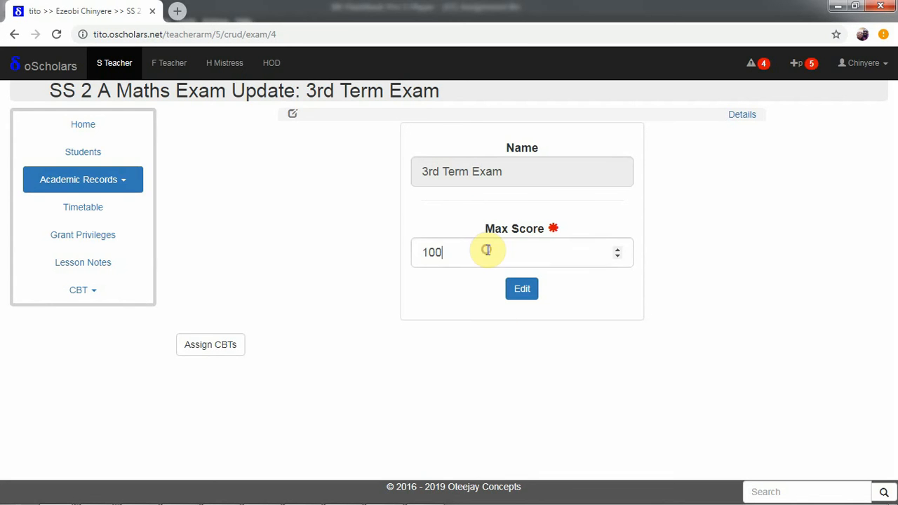
Step: Show the CBTs that can be assigned to the 3rd Term Exam and examine the available entries
click(221, 344)
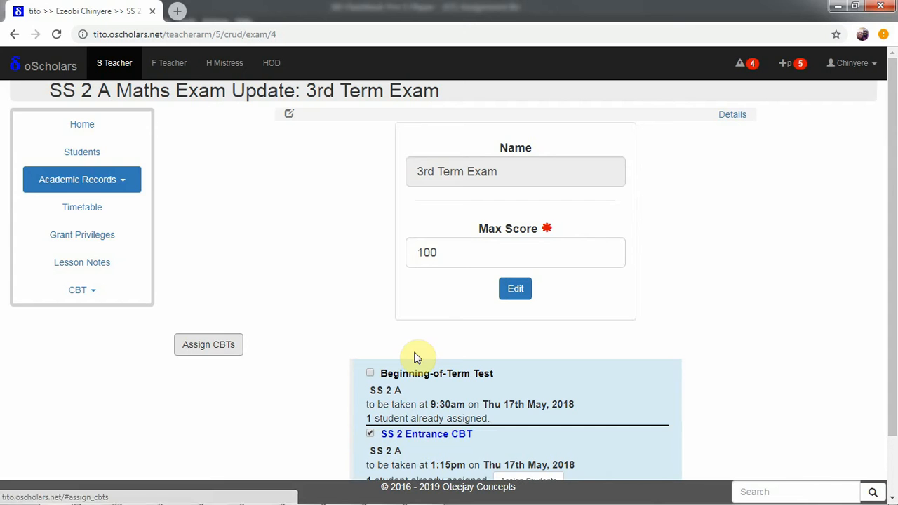
drag(893, 271, 889, 355)
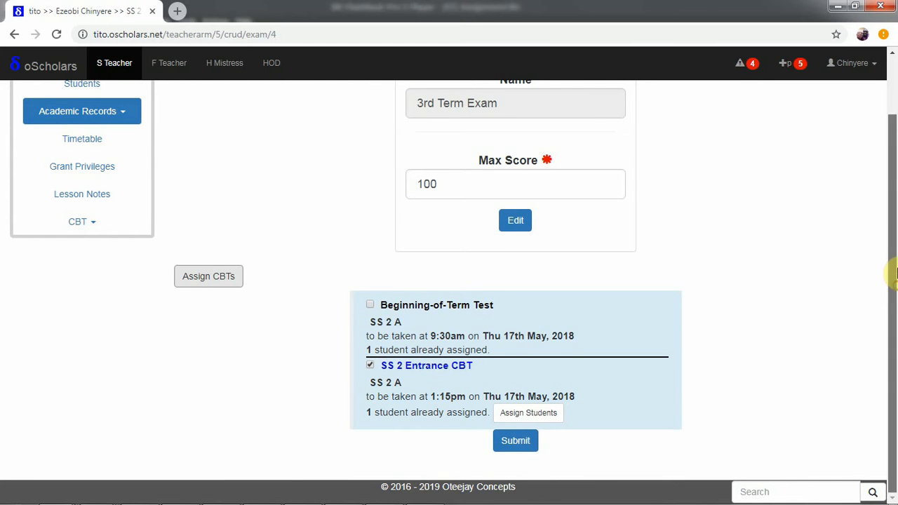
scroll(891, 274, up, 1)
drag(892, 271, 888, 357)
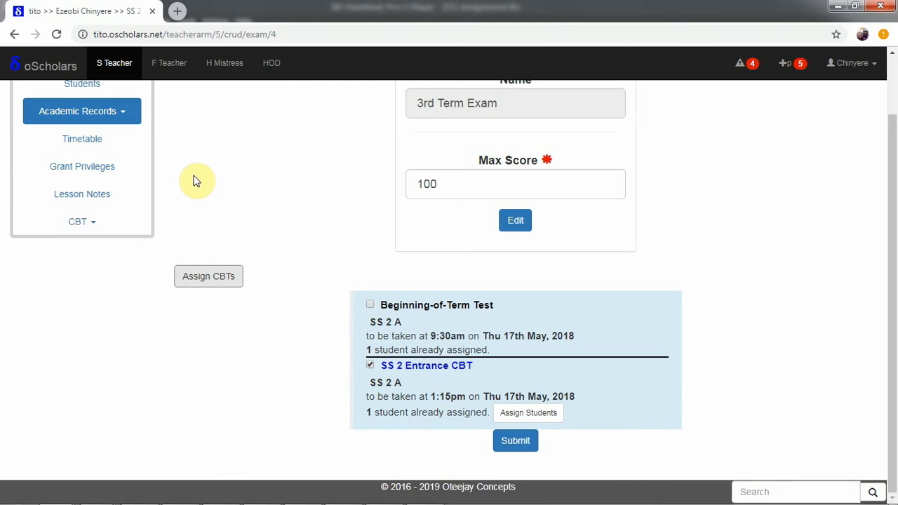
click(90, 222)
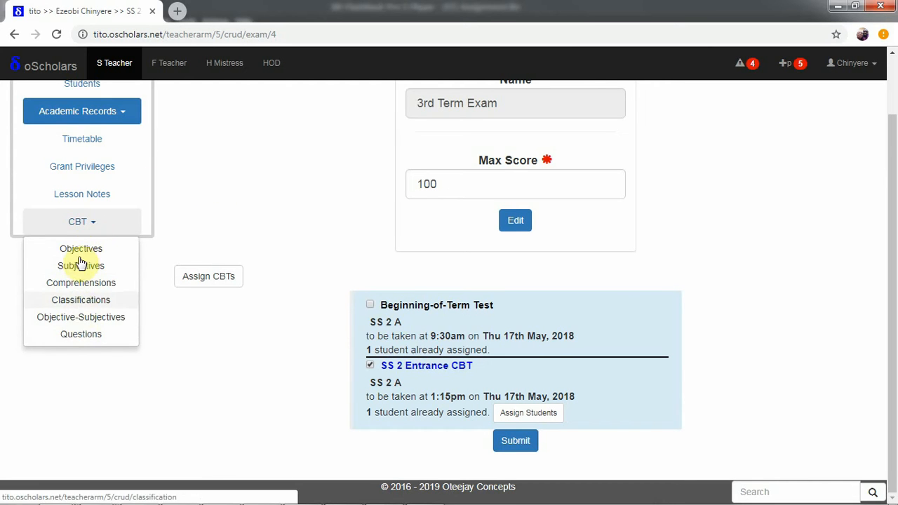
click(77, 223)
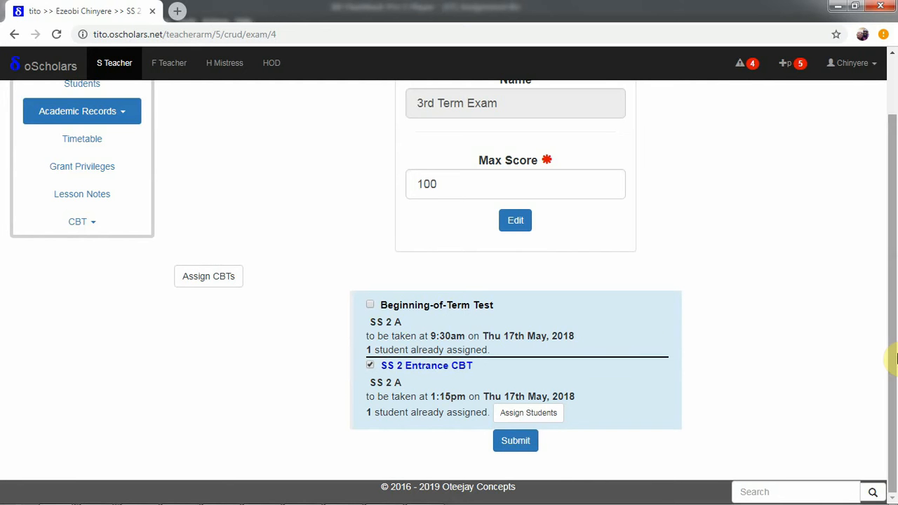
drag(892, 357, 891, 391)
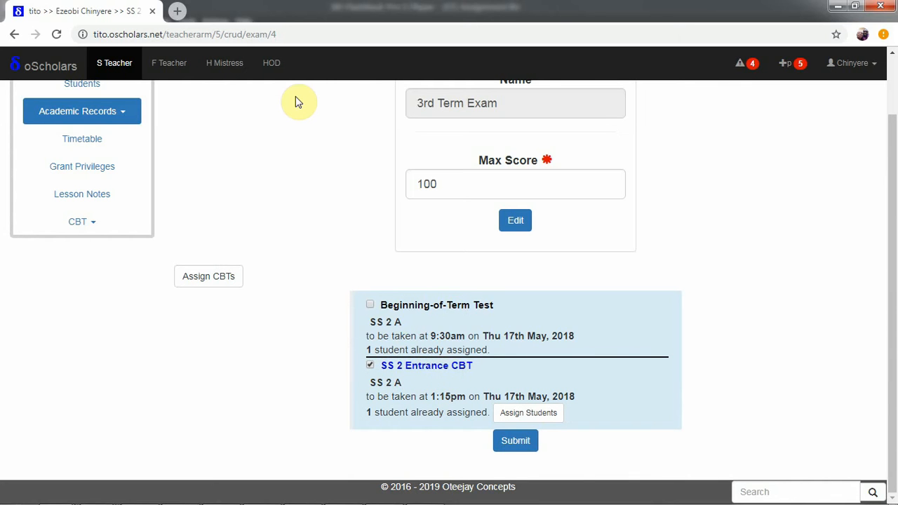
Step: Save the student assignments for the SS 2 Entrance CBT and return to the 3rd Term Exam's update form
click(529, 419)
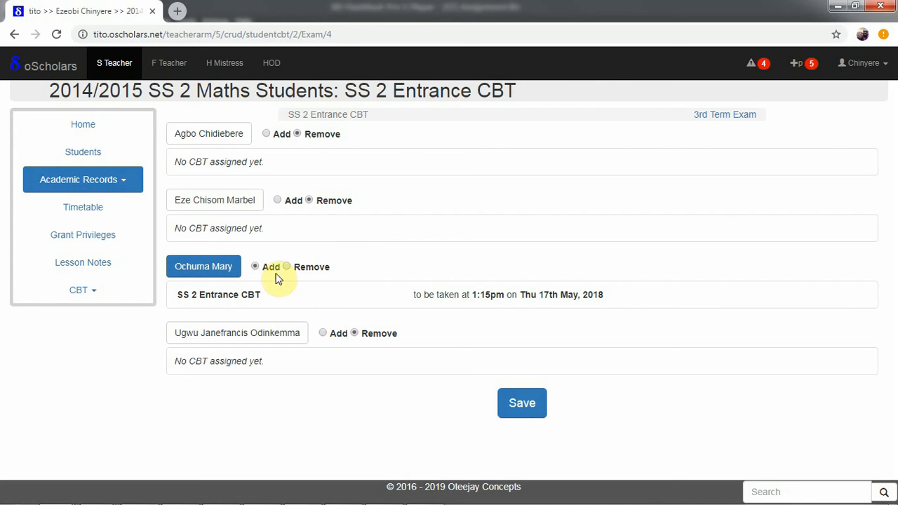
click(514, 411)
click(14, 34)
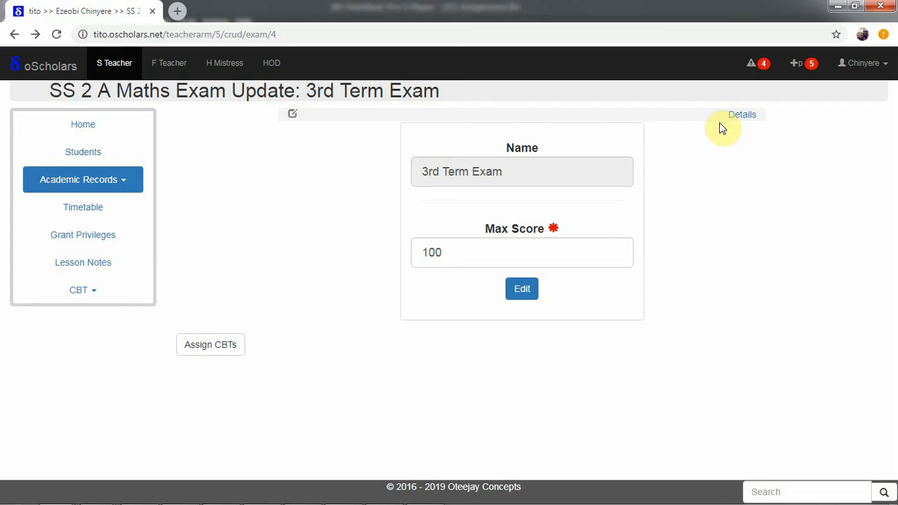
Step: Open the 3rd Term Exam's details and inspect the two most recent entries in its modification history
click(736, 116)
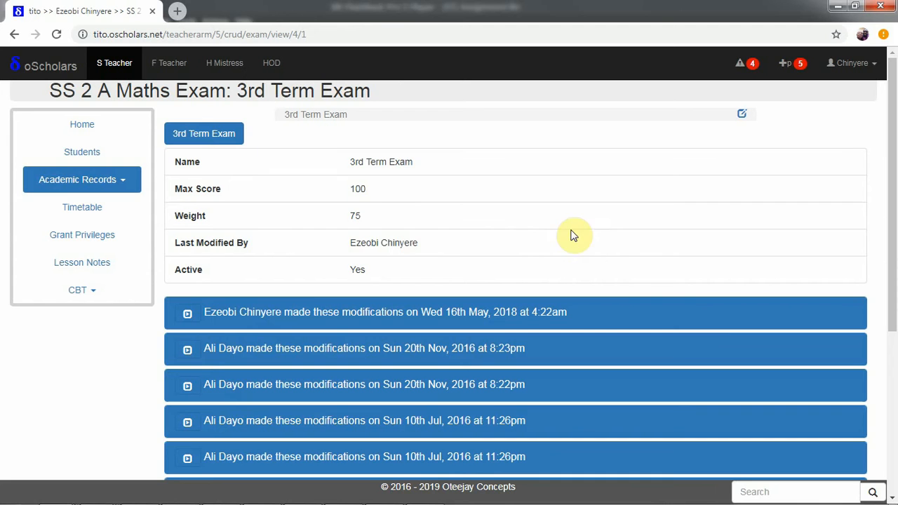
click(184, 315)
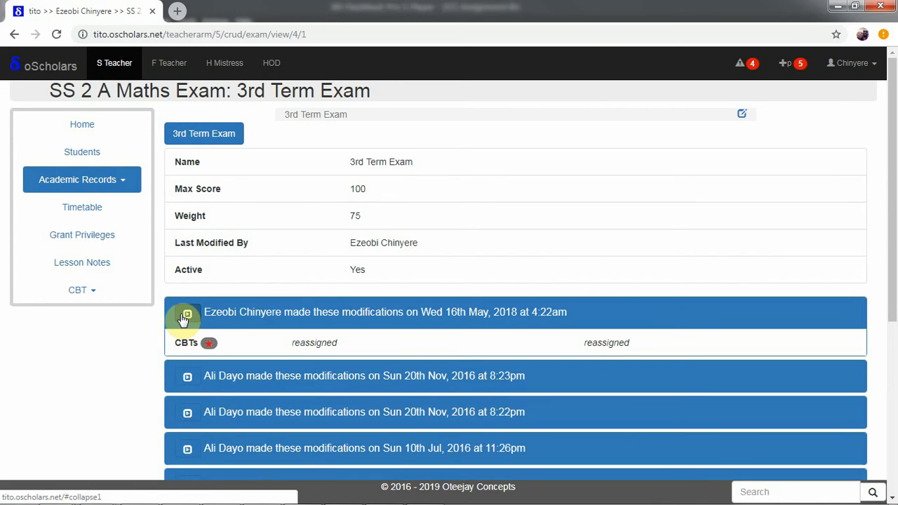
click(184, 316)
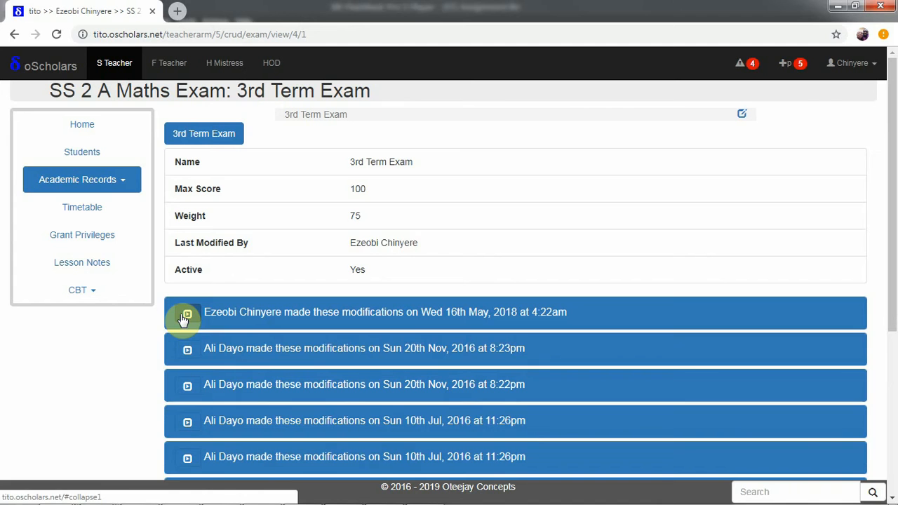
click(184, 316)
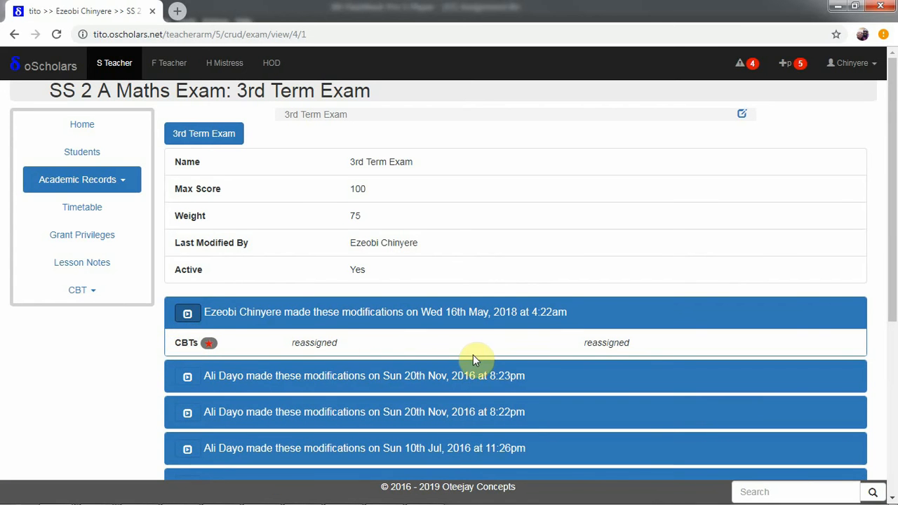
click(186, 313)
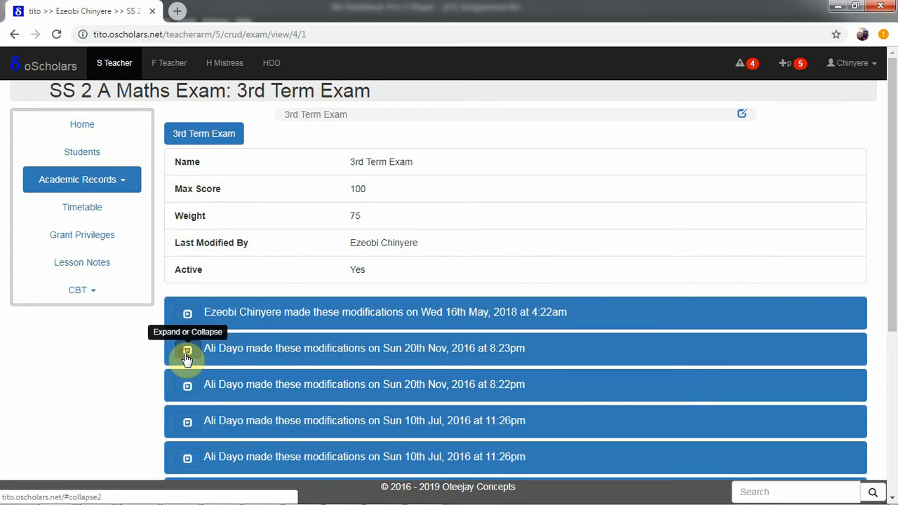
click(187, 350)
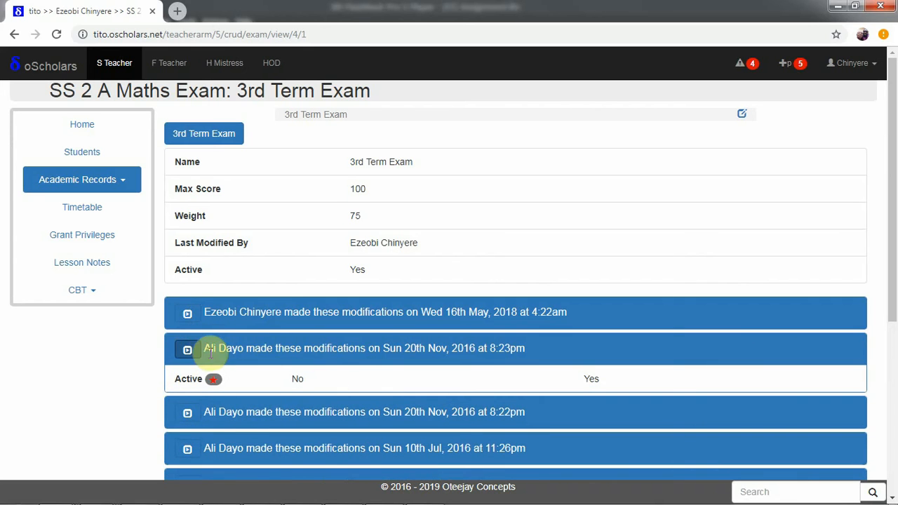
click(188, 350)
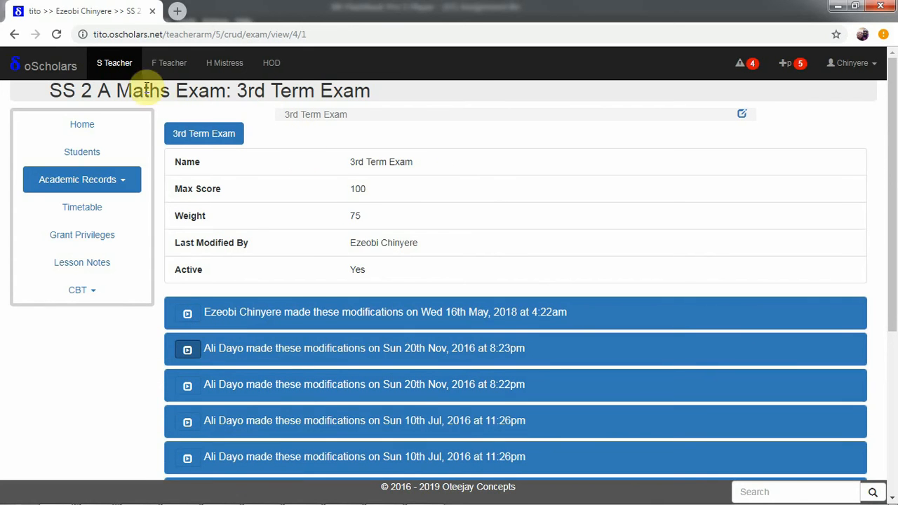
Step: Return to the 3rd Term Exam's update form and show its assignable CBTs
click(740, 116)
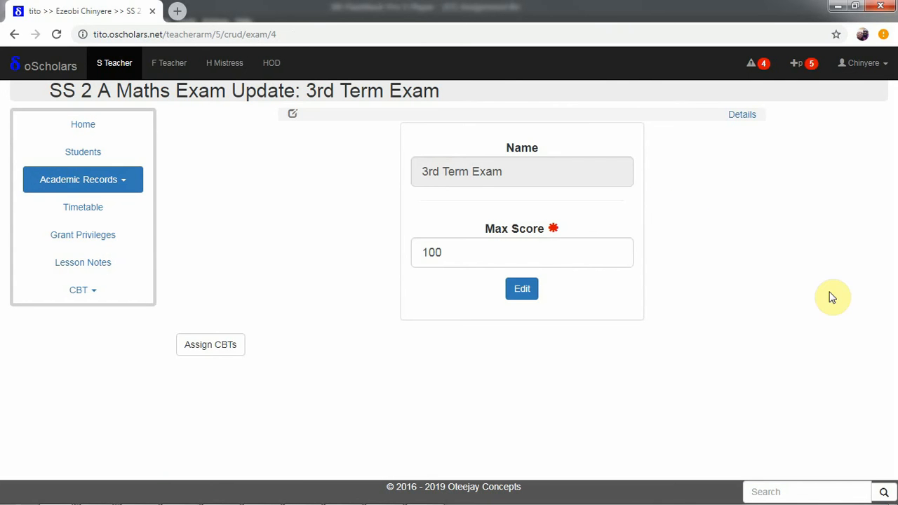
click(216, 348)
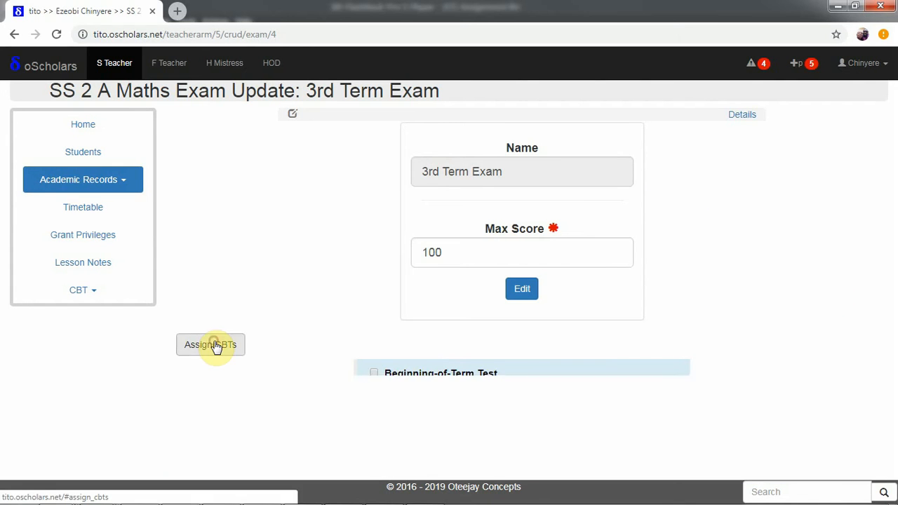
drag(890, 220, 894, 375)
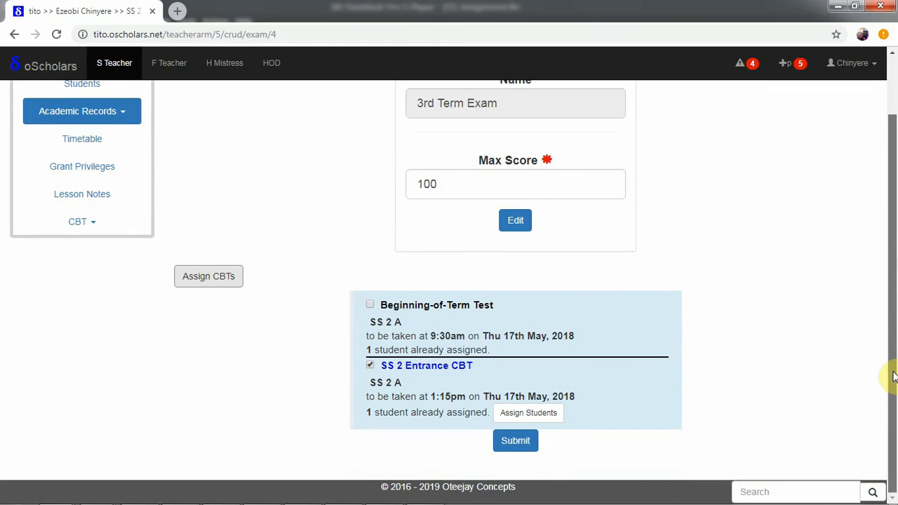
click(392, 305)
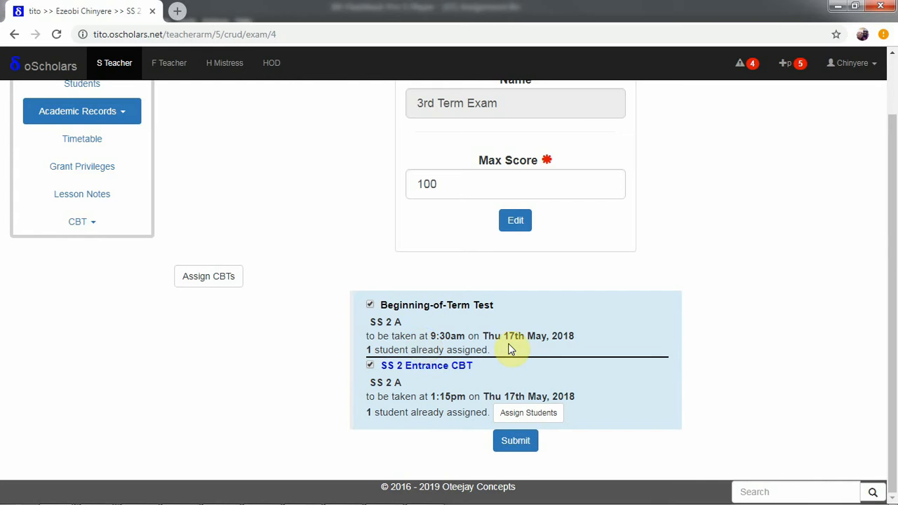
drag(891, 327, 893, 144)
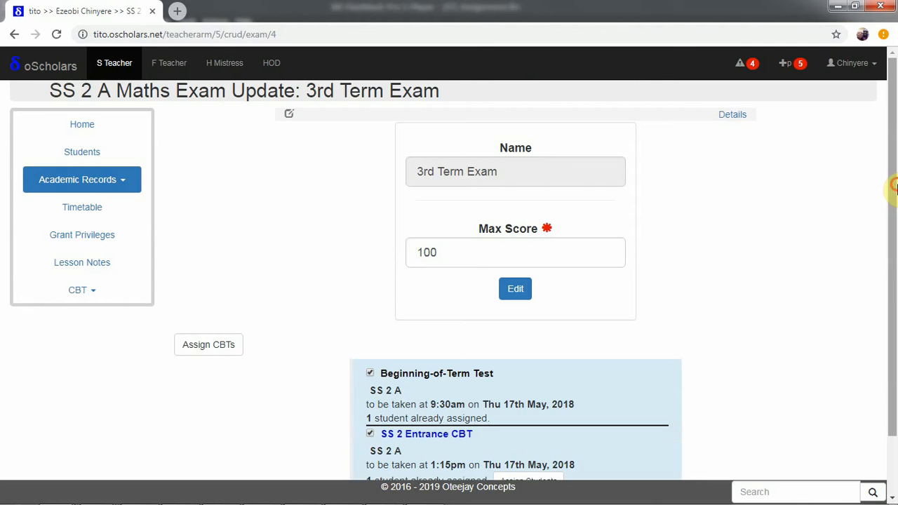
drag(893, 189, 891, 363)
click(370, 305)
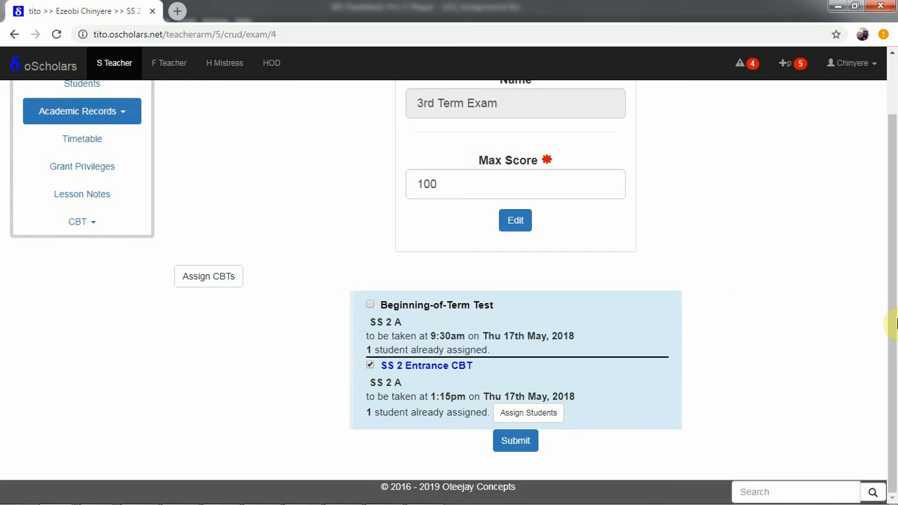
drag(892, 245, 893, 180)
drag(892, 267, 892, 247)
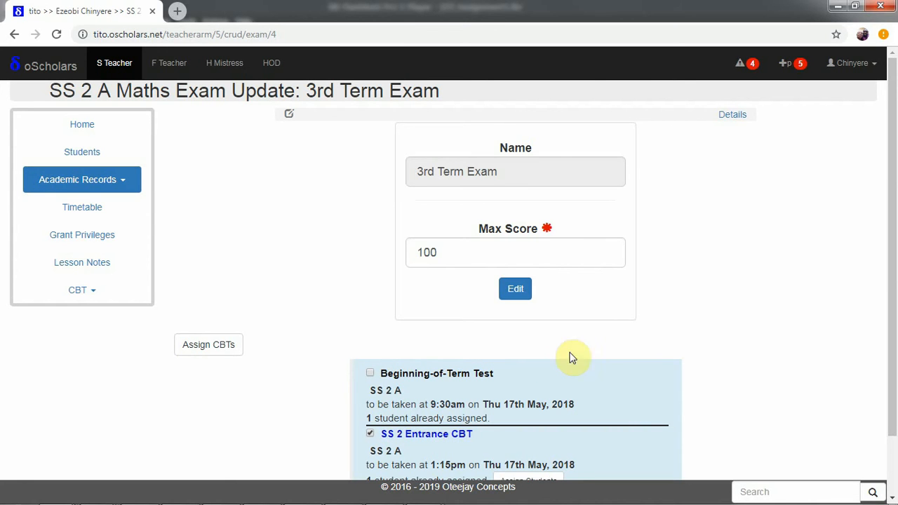
drag(895, 249, 891, 217)
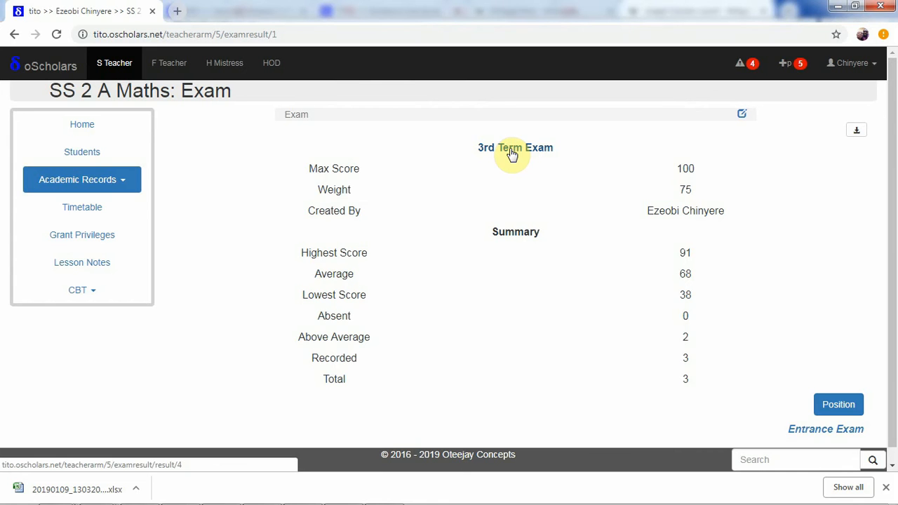
Step: Open the students' score list for the 3rd Term Exam and inspect its Excel import options
click(511, 155)
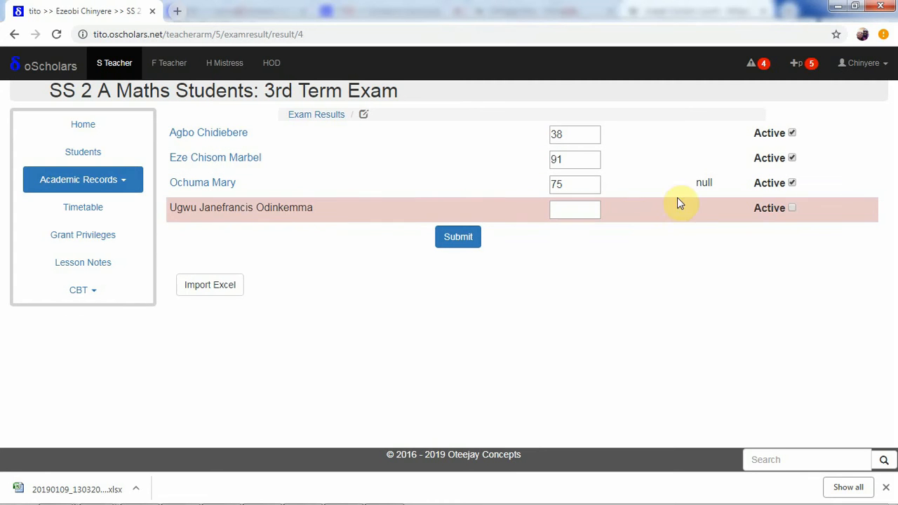
mouse_move(705, 184)
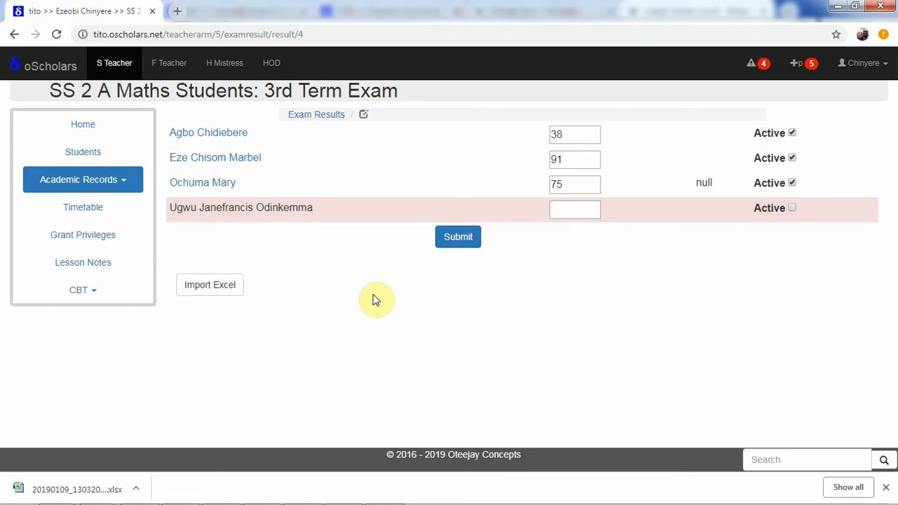
click(238, 292)
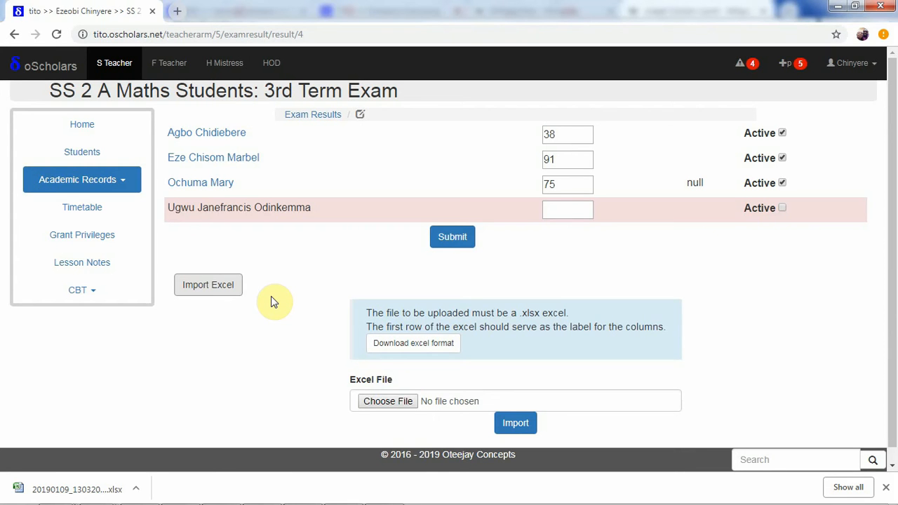
click(221, 288)
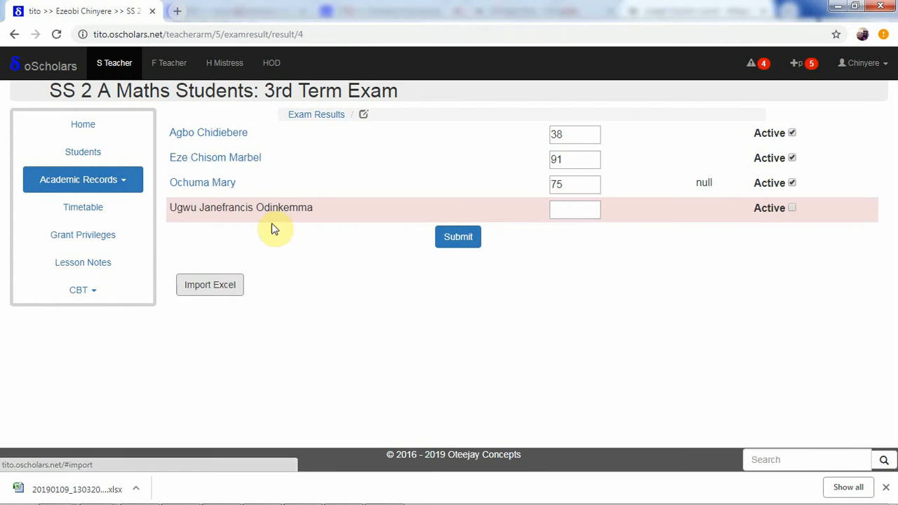
Step: Examine the second listed student's 3rd Term Exam result with its modification history, and return to the score list
click(226, 161)
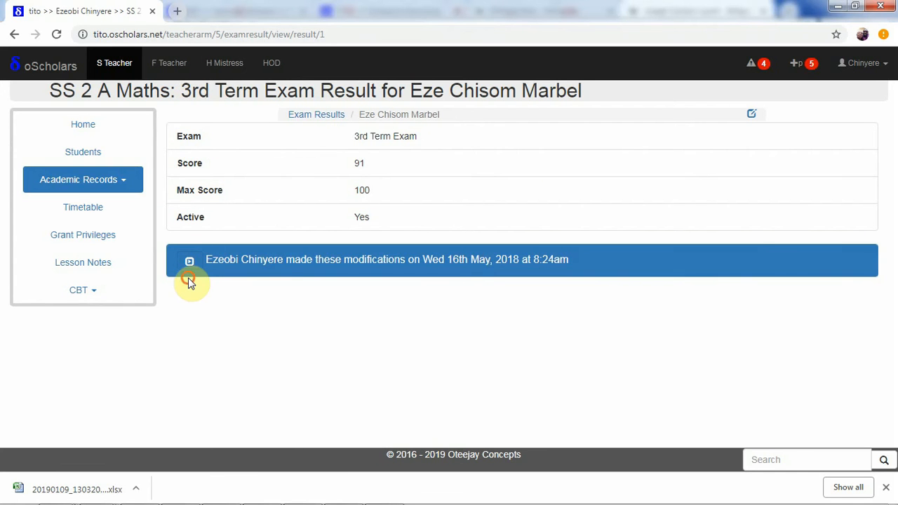
click(188, 265)
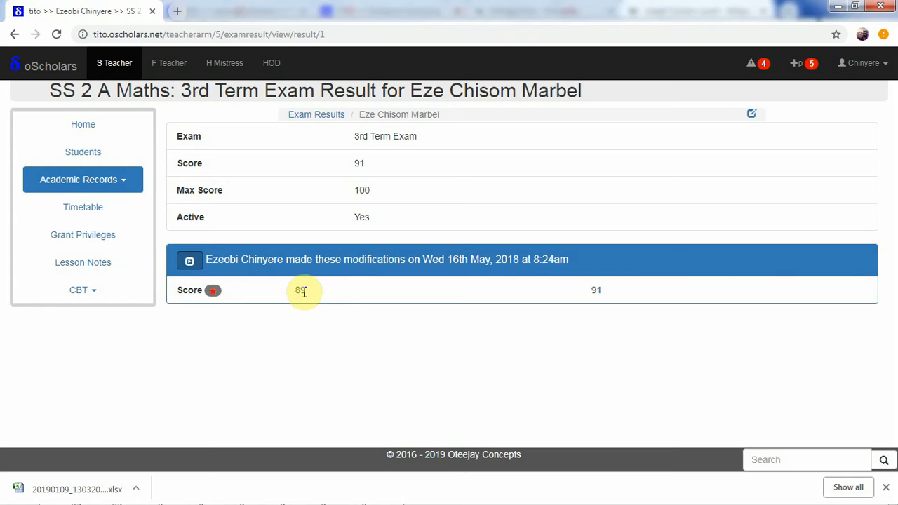
click(618, 298)
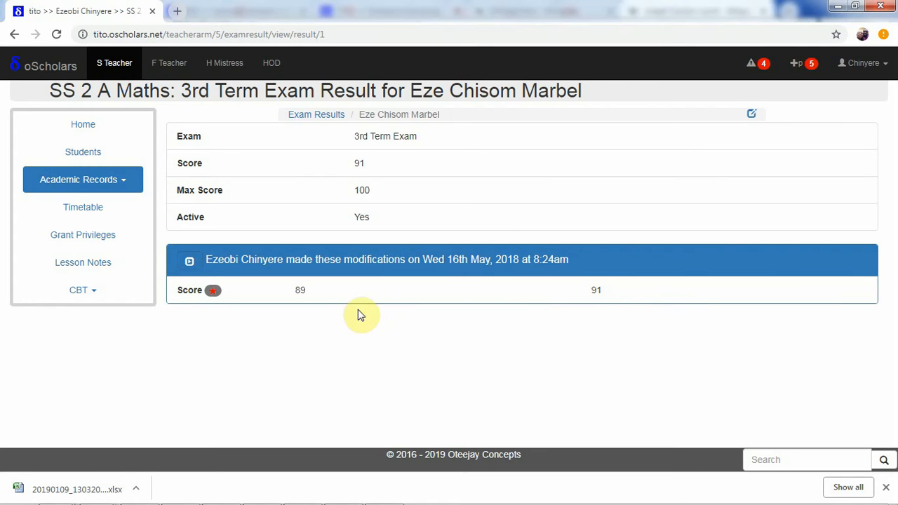
click(190, 267)
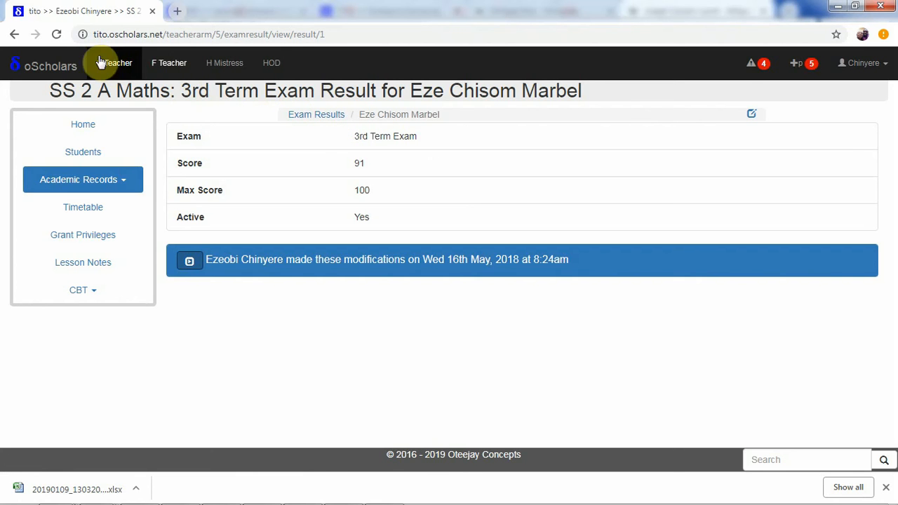
click(14, 34)
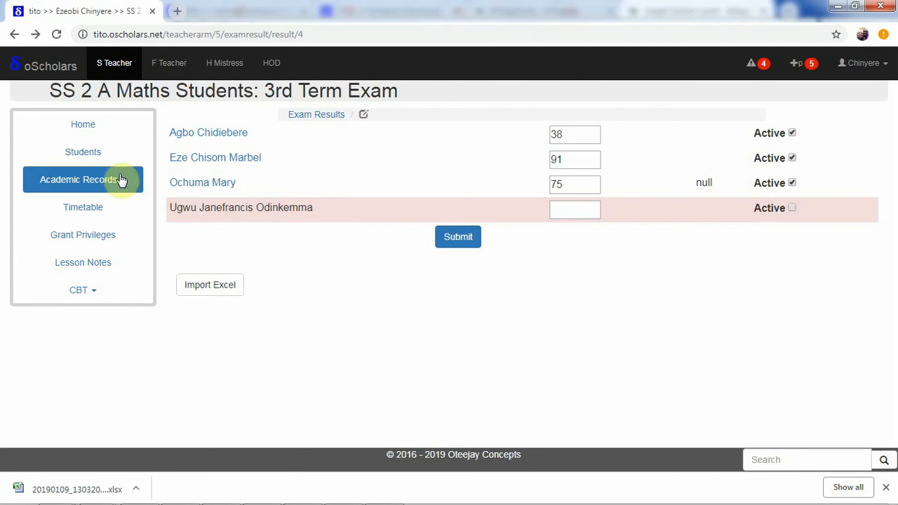
Step: Reopen the class's exam summary and review the students' positions in arm and class for the 3rd Term Exam
click(126, 182)
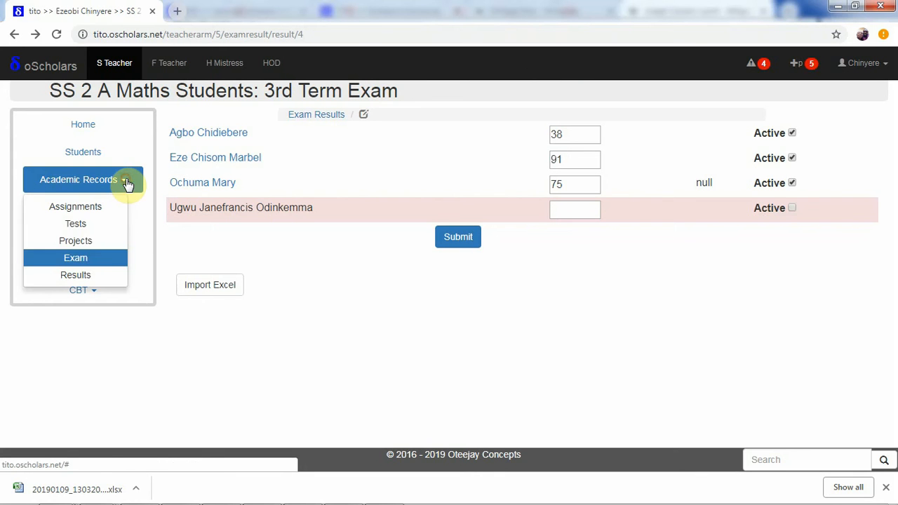
click(95, 258)
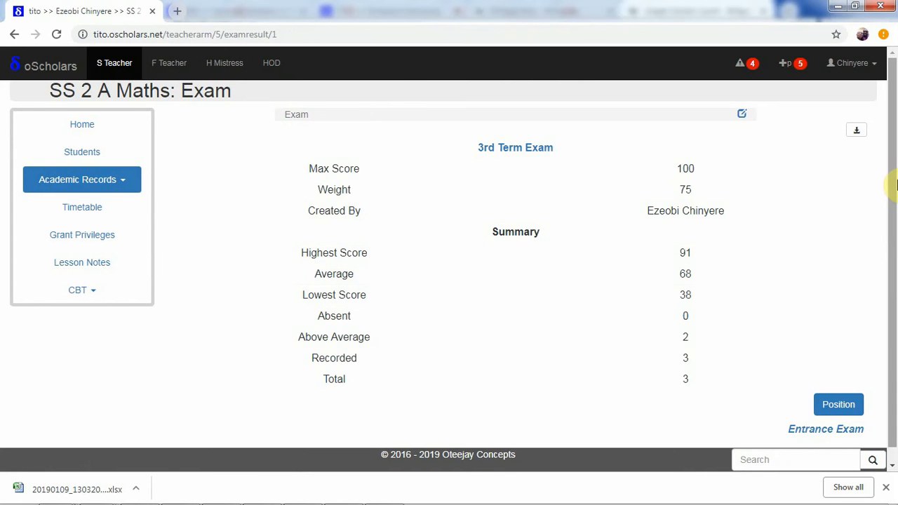
scroll(895, 242, down, 1)
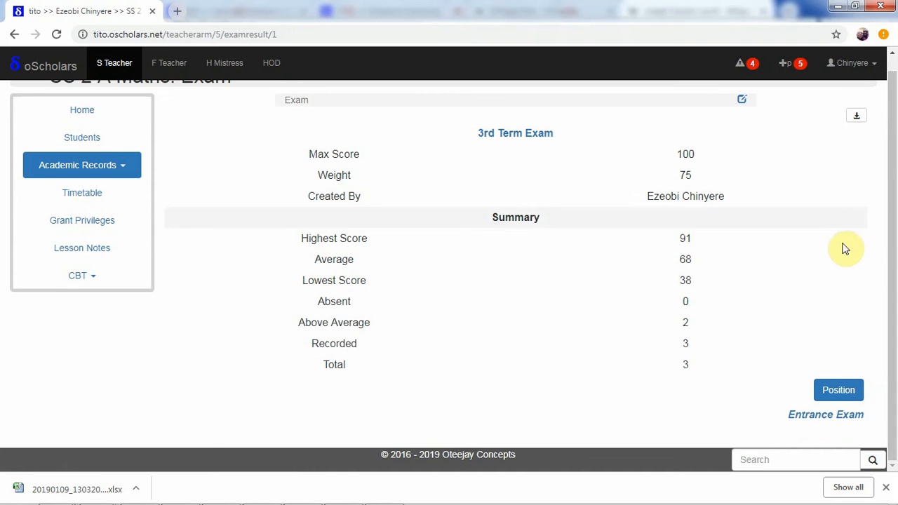
click(836, 396)
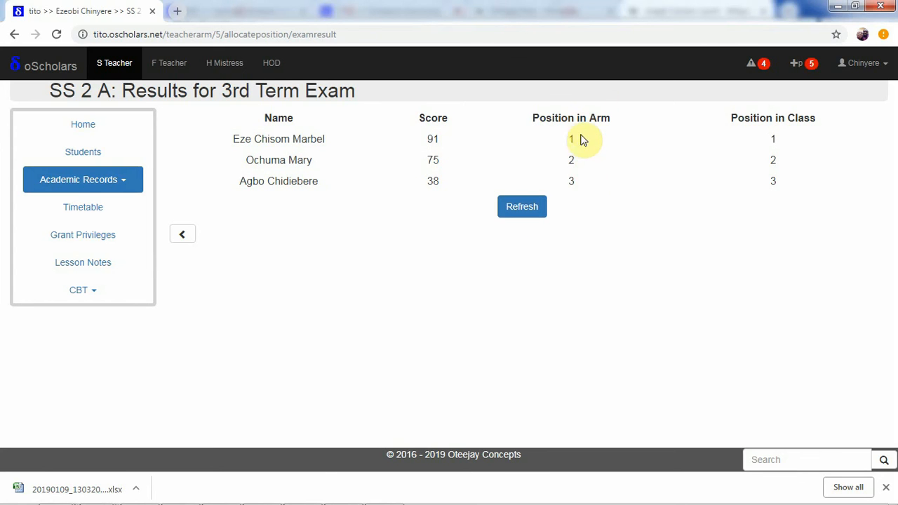
click(182, 241)
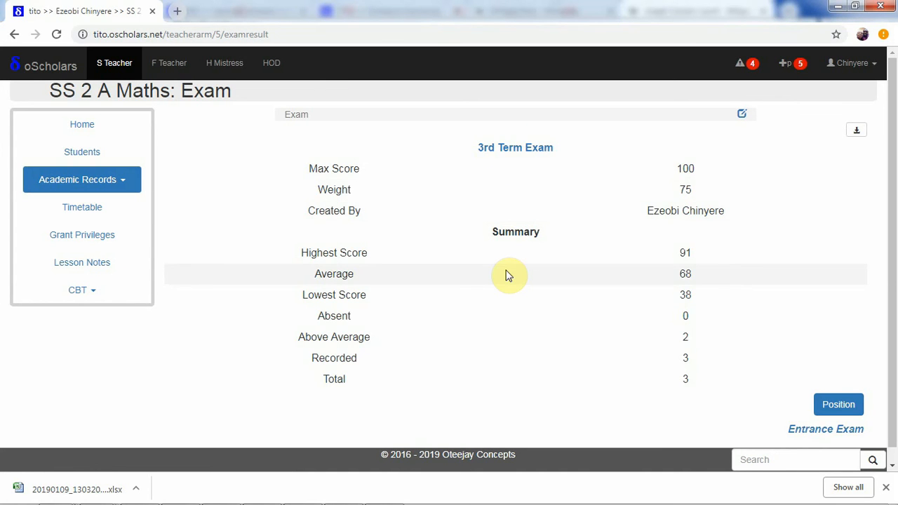
scroll(885, 294, down, 1)
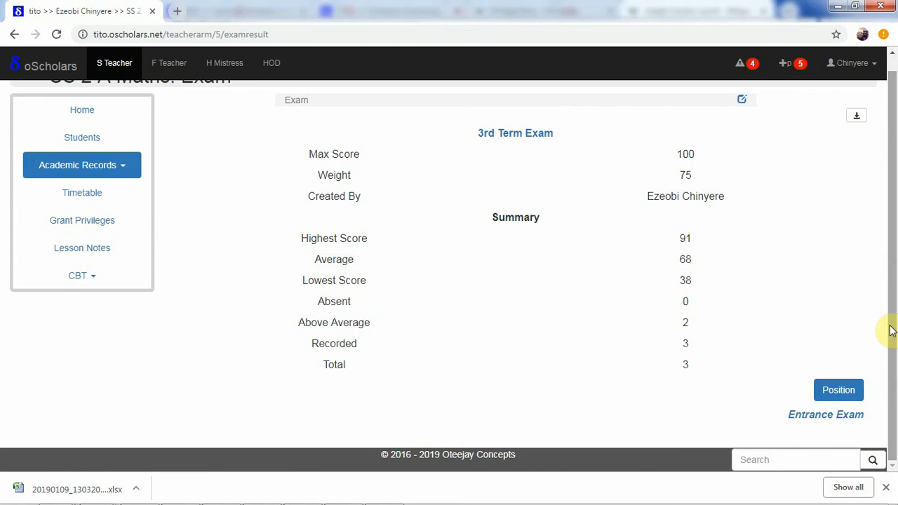
Step: Download the 3rd Term Exam summary as an Excel file and show the downloaded file in its folder
scroll(891, 274, up, 1)
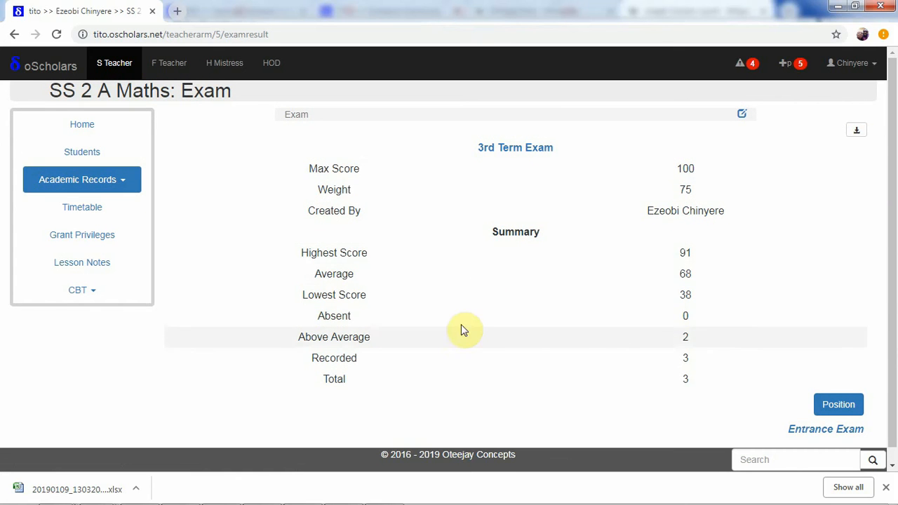
click(857, 131)
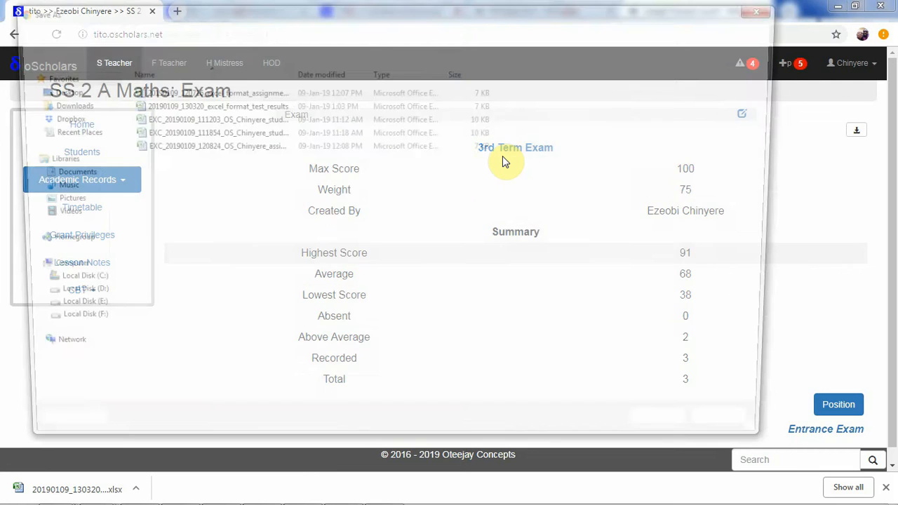
click(693, 441)
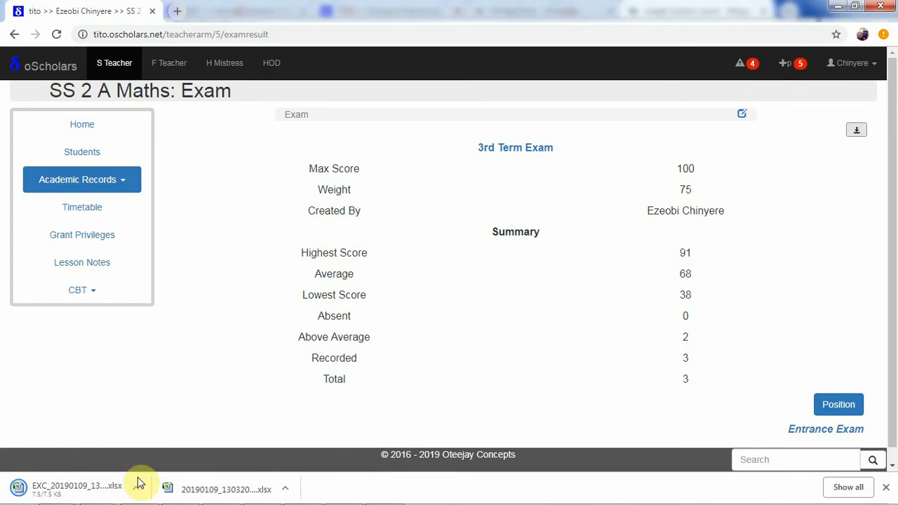
click(136, 488)
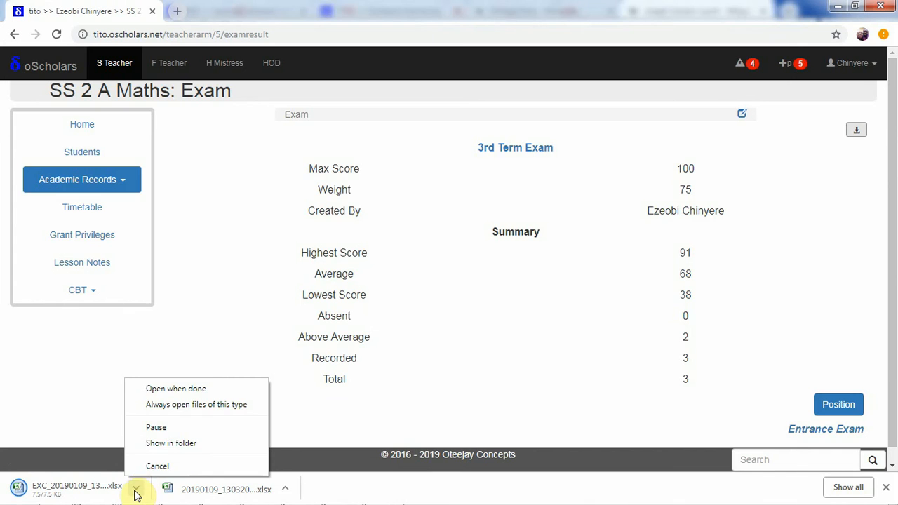
click(449, 423)
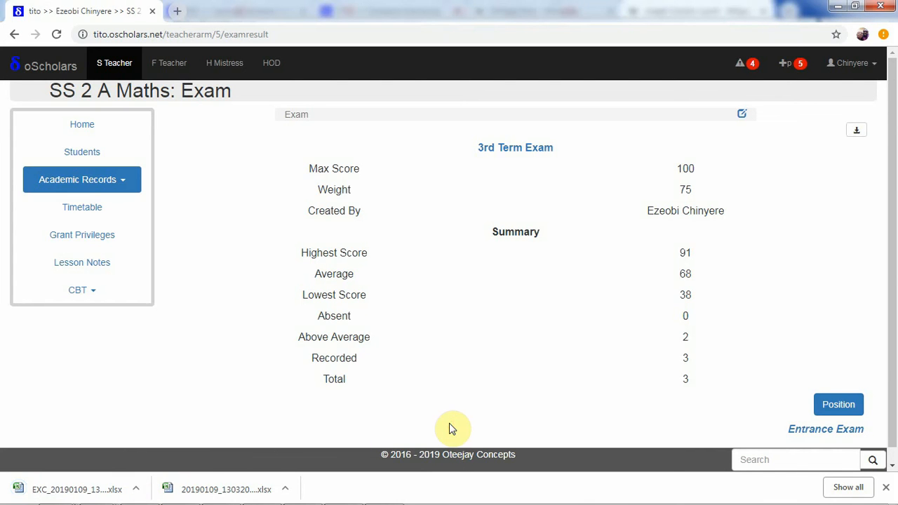
click(136, 488)
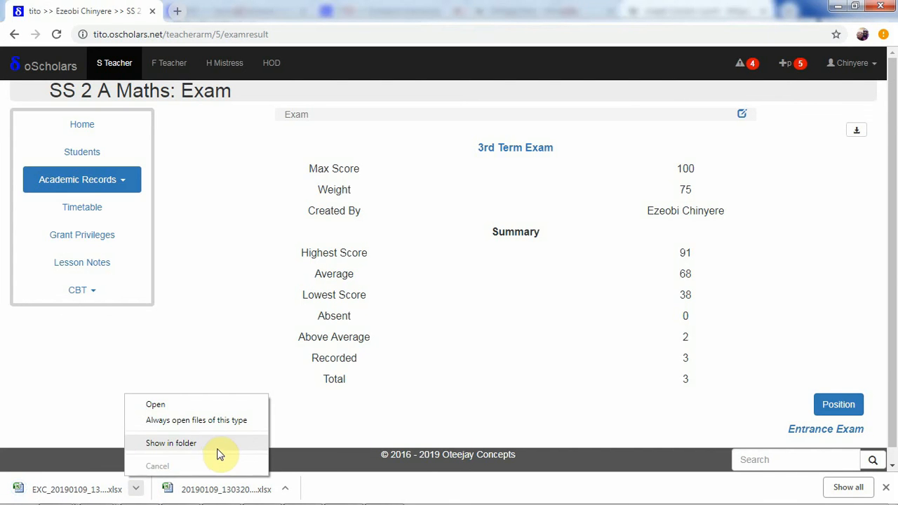
click(215, 447)
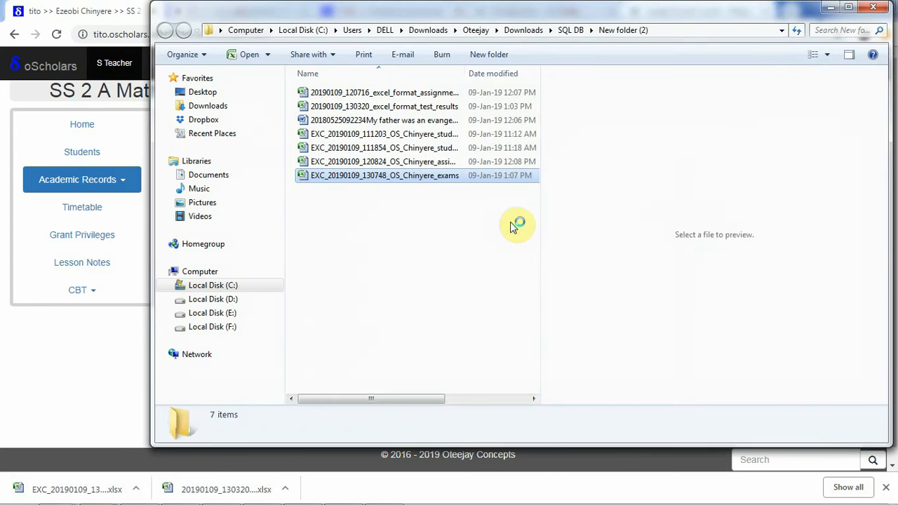
Step: Widen the preview of the exported exam workbook and examine the name, score, weight and creator columns on its Exams sheet
drag(540, 206, 321, 166)
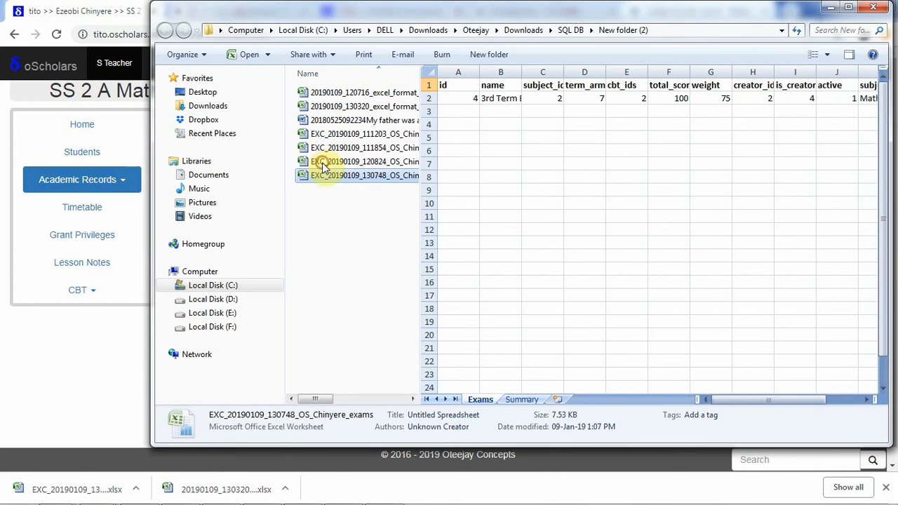
click(489, 98)
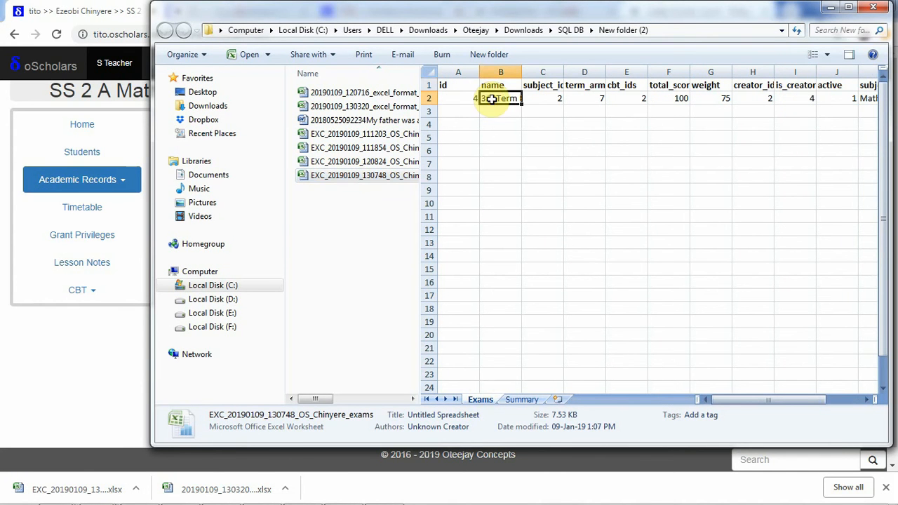
click(677, 98)
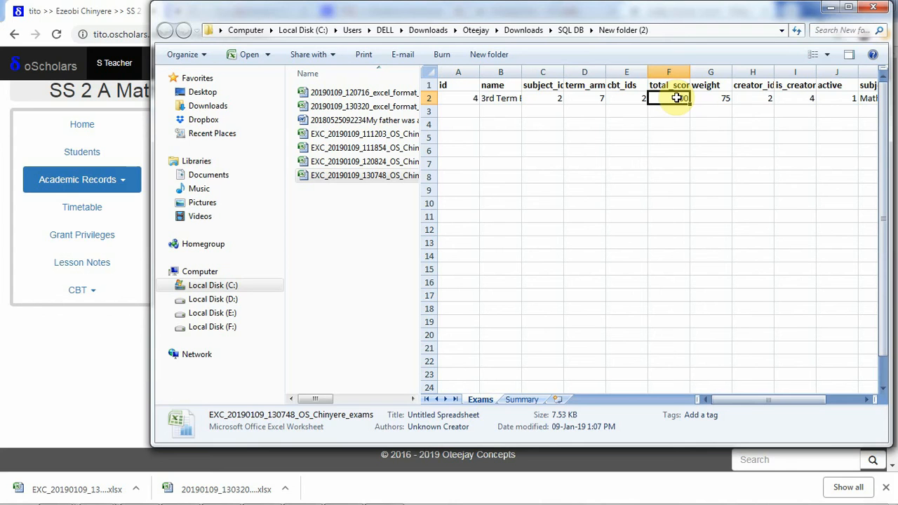
click(711, 98)
click(747, 98)
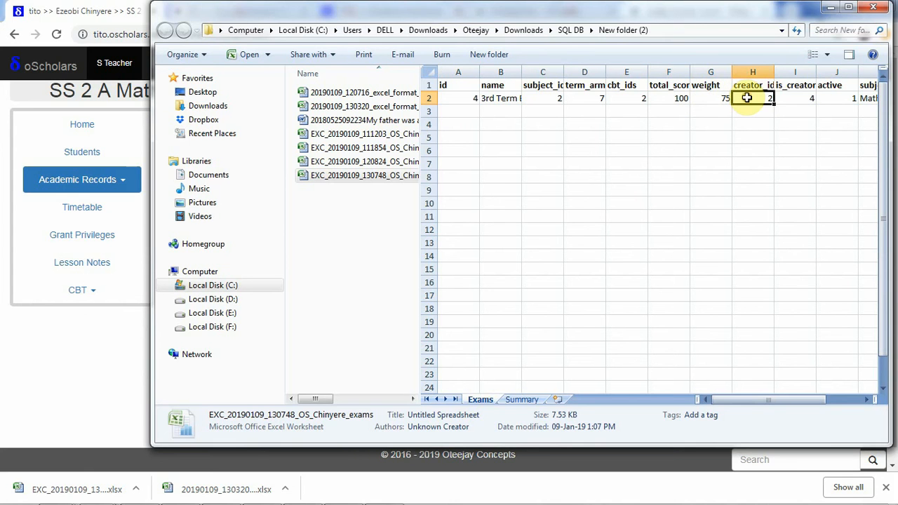
drag(757, 401, 786, 399)
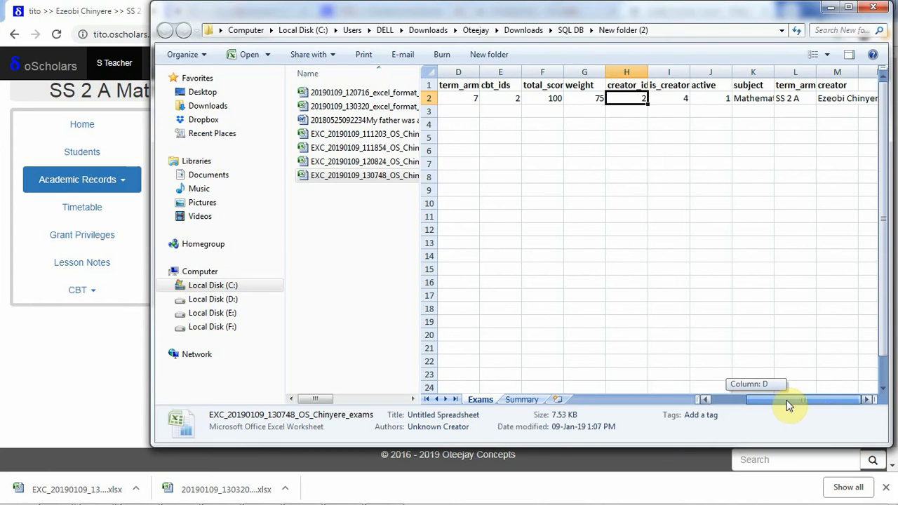
Step: Examine the exam, total, recorded and absent columns on the workbook's Summary sheet, and return to the class's exam page
click(522, 400)
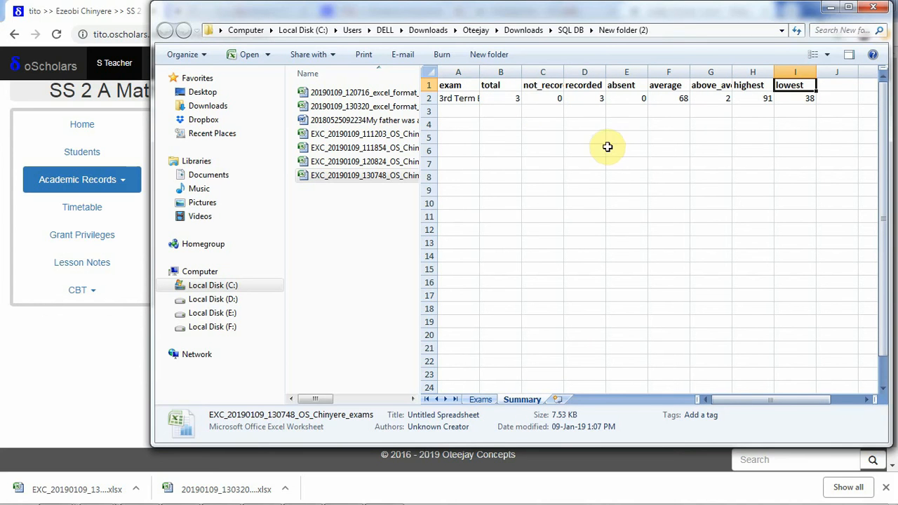
click(464, 99)
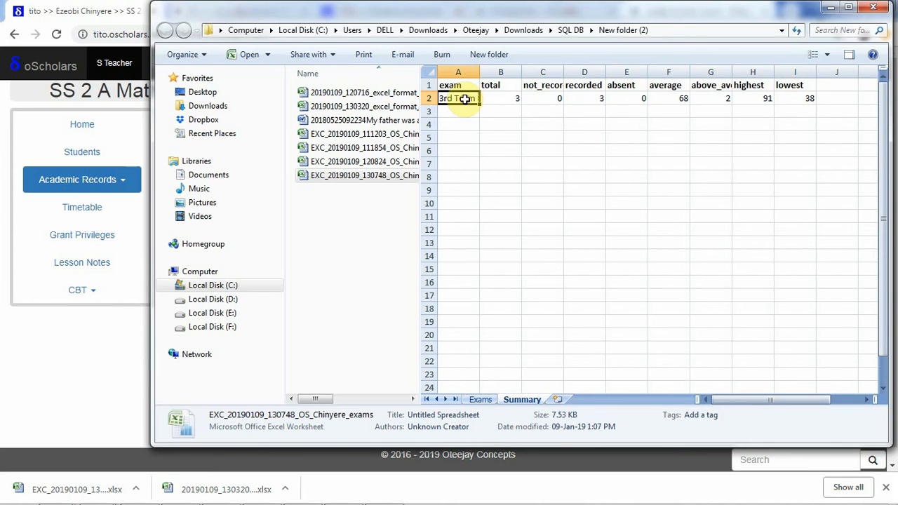
click(506, 98)
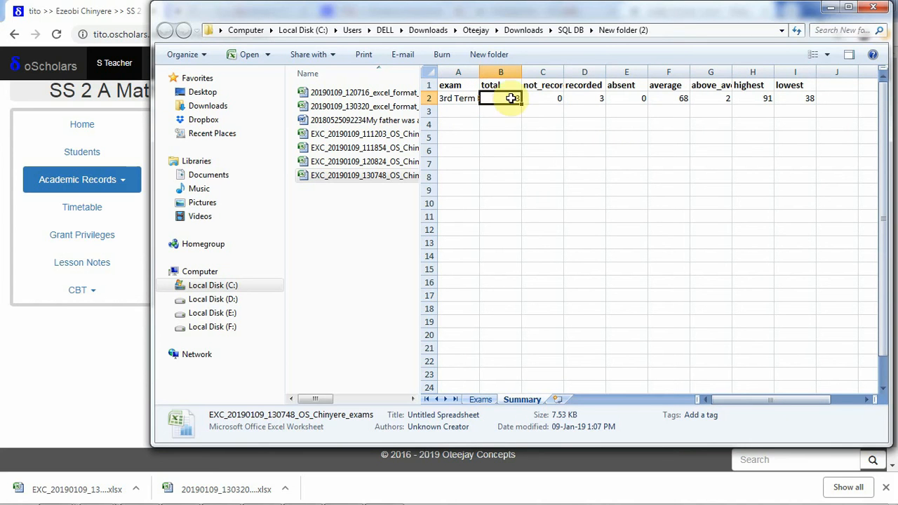
click(538, 99)
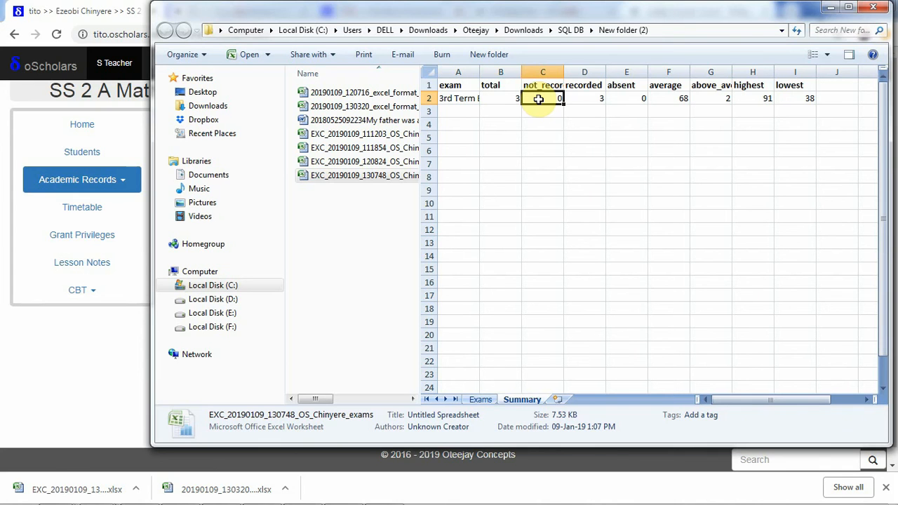
click(599, 99)
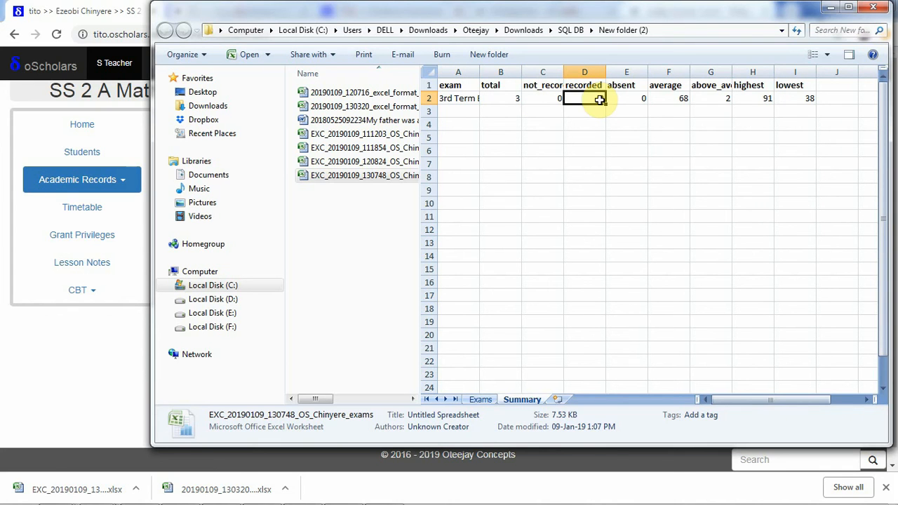
click(631, 98)
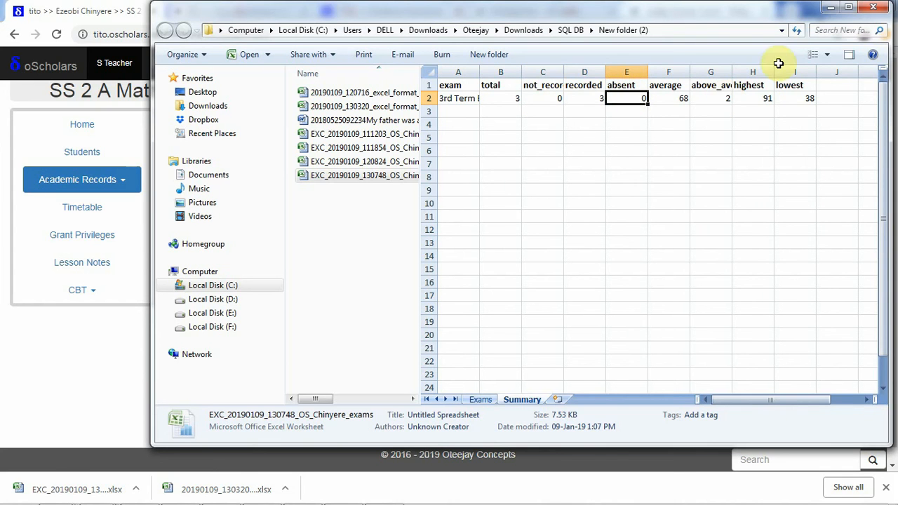
click(829, 10)
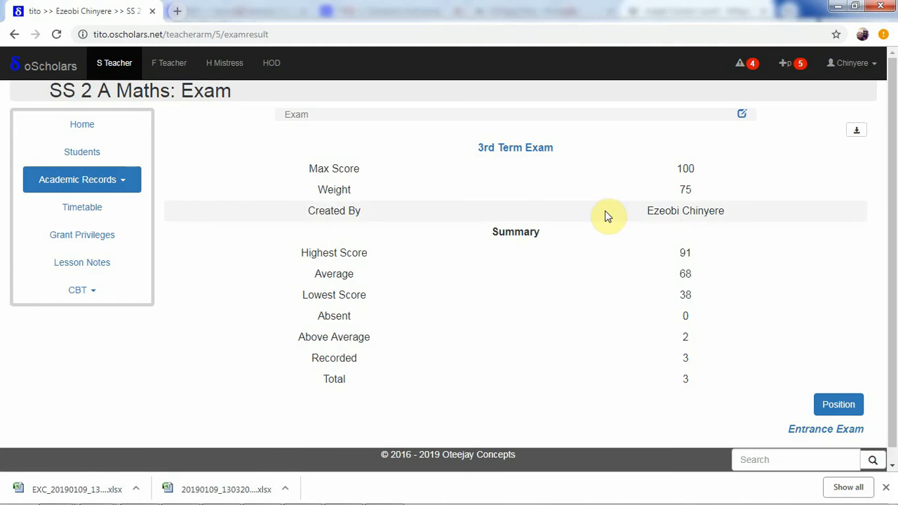
click(885, 487)
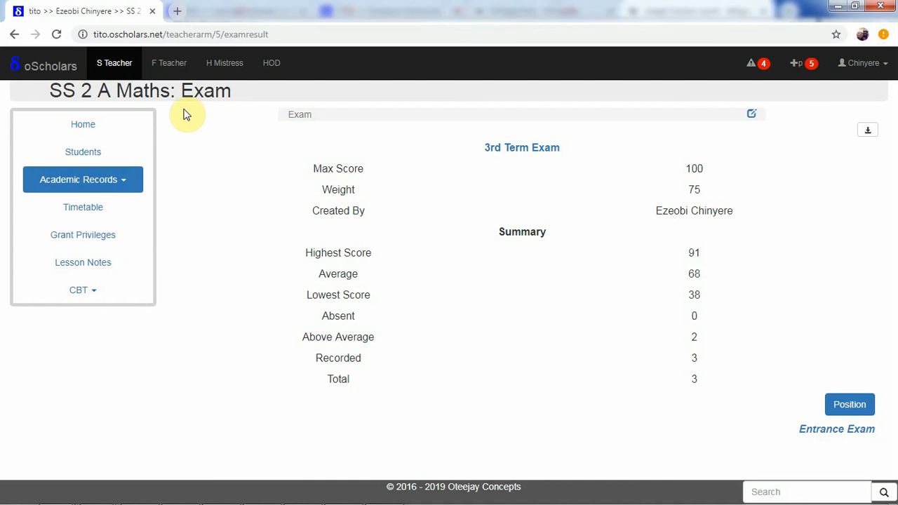
Step: Open the 2014/2015 SS 2 Maths entrance exams and review the active exams' summaries
click(853, 437)
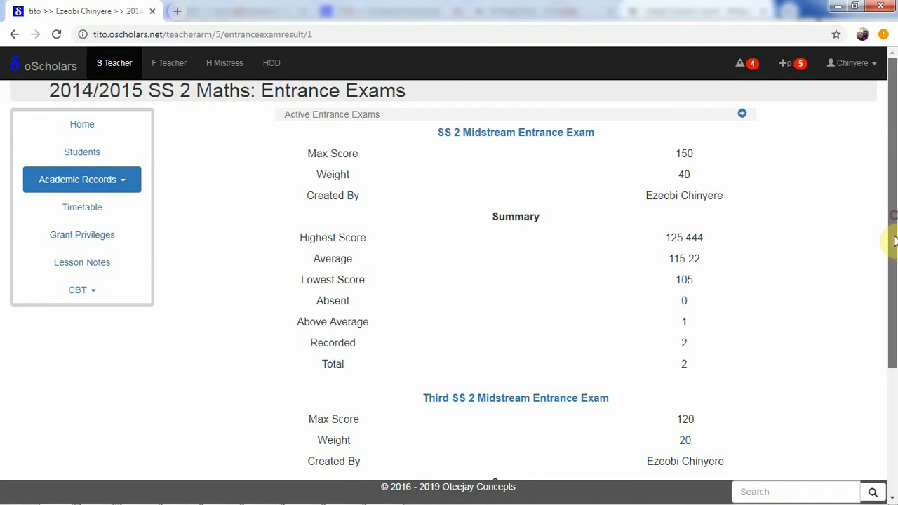
drag(894, 241, 889, 144)
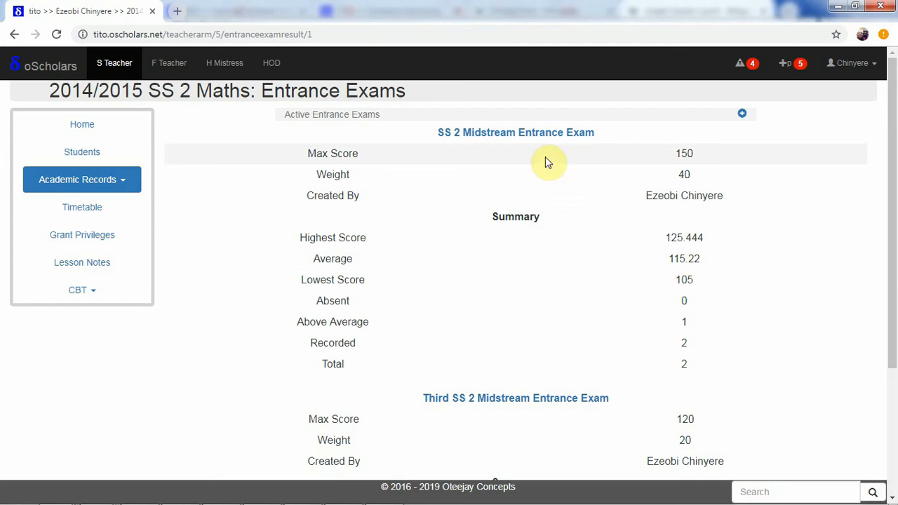
drag(894, 206, 892, 169)
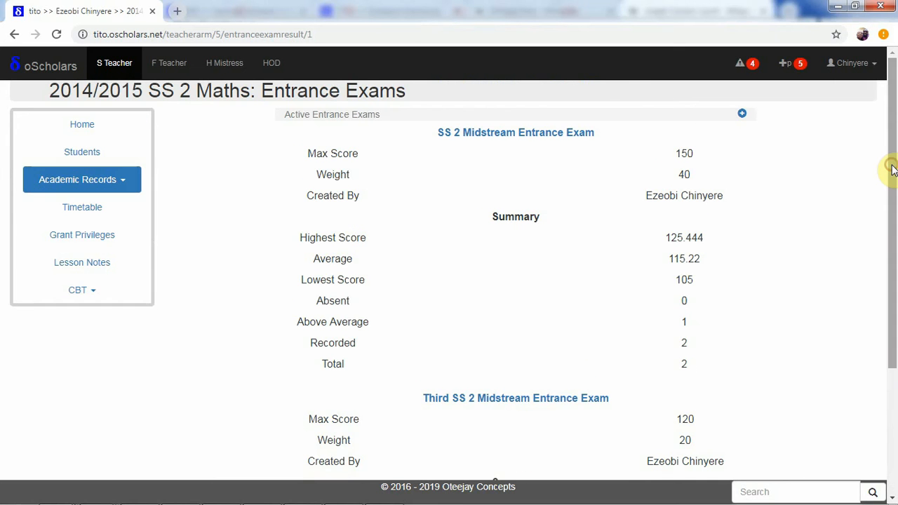
Step: Open the applicants' score list for the SS 2 Midstream Entrance Exam and inspect its Excel import options
click(477, 135)
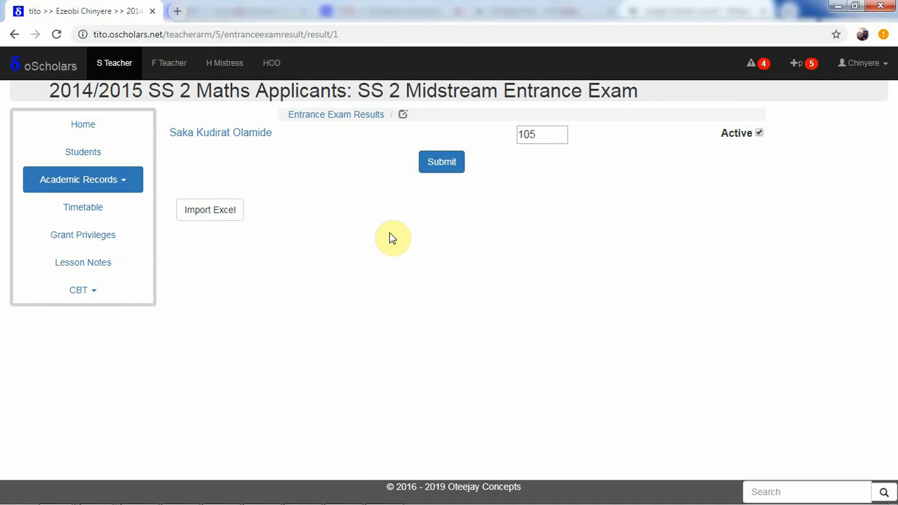
click(233, 212)
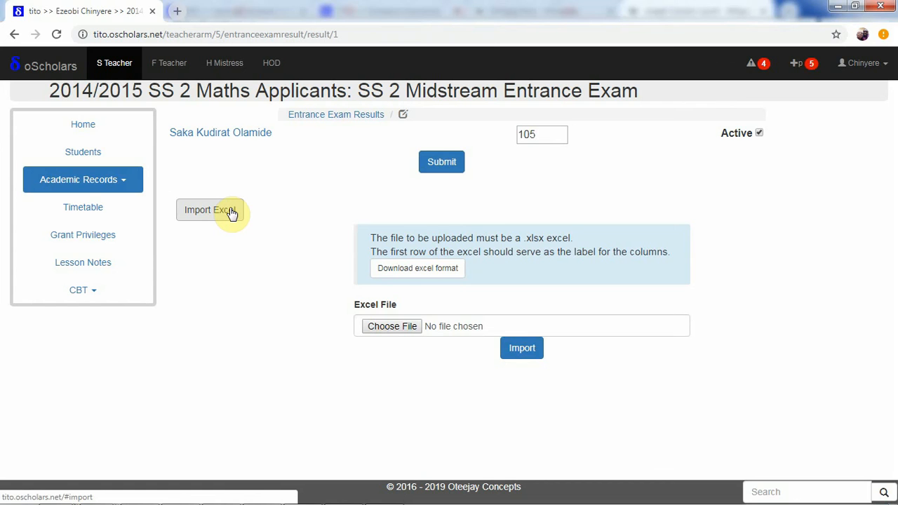
click(232, 212)
click(233, 212)
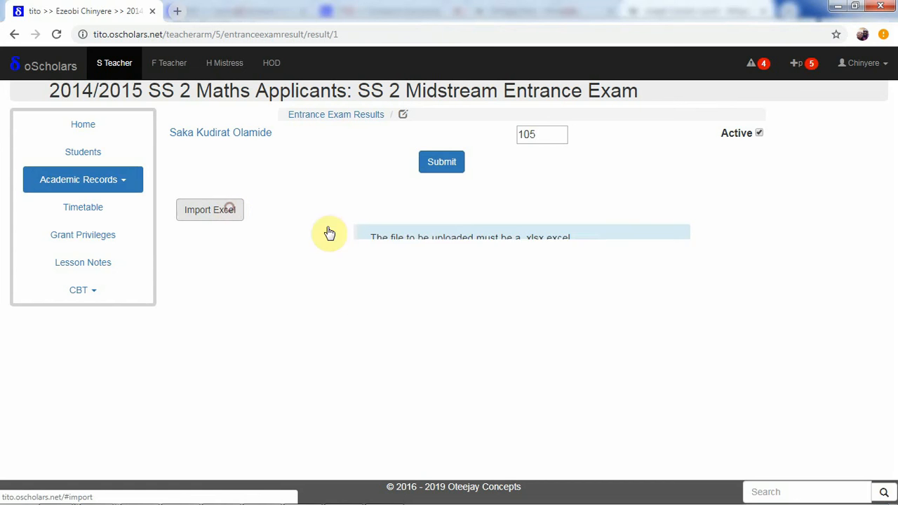
click(224, 213)
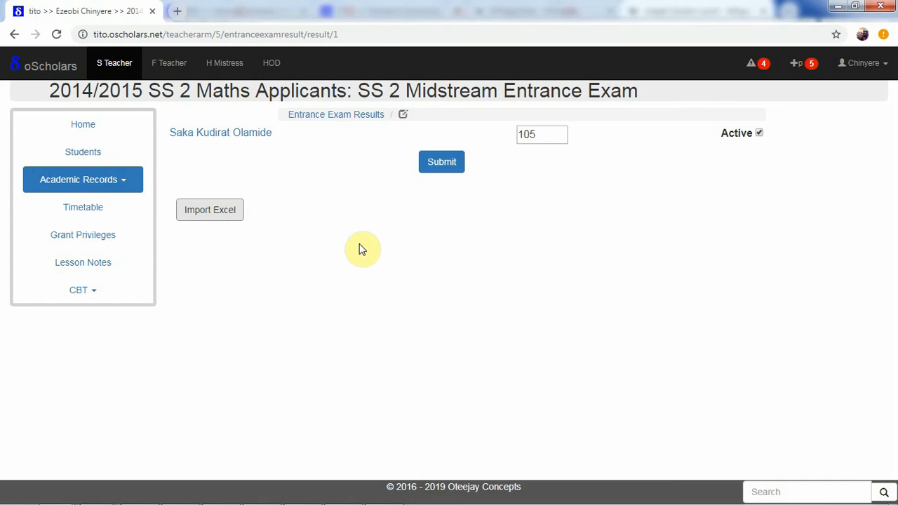
Step: Download the Excel import format as 20190109_131015_excel_format_entrance_exam_results
click(239, 213)
click(424, 272)
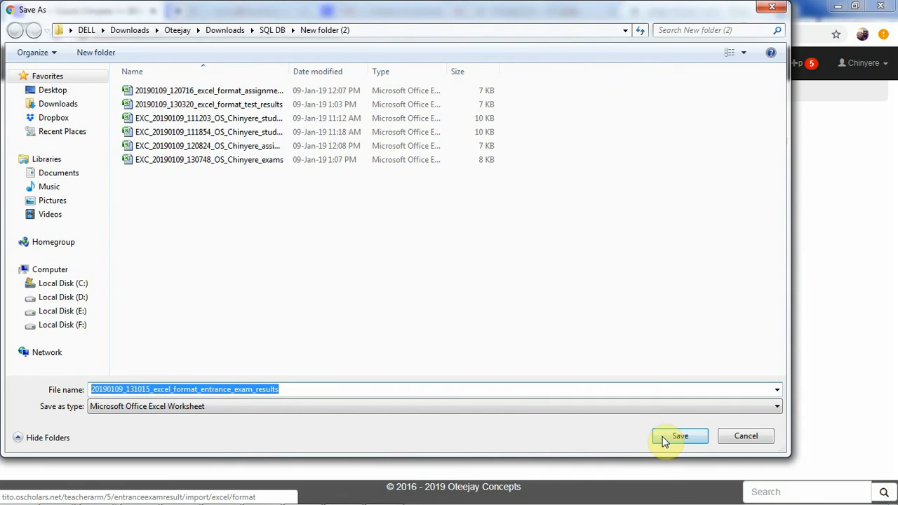
click(678, 437)
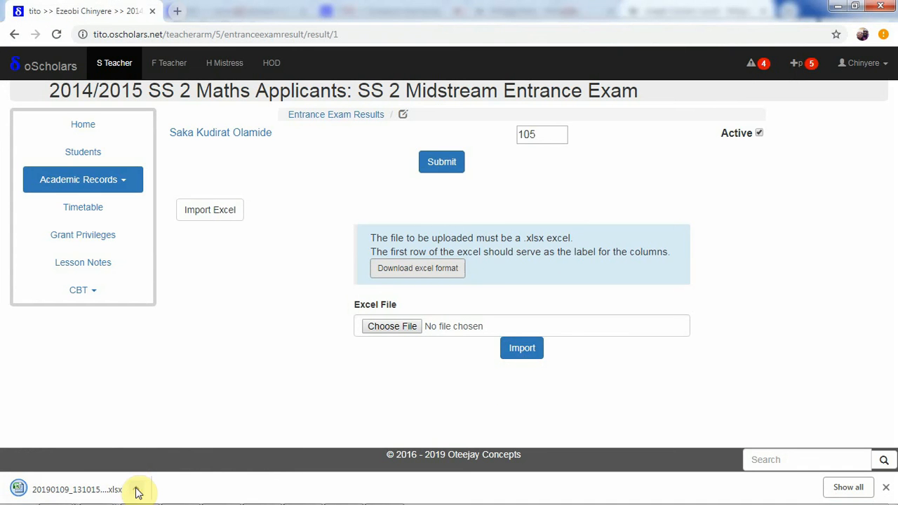
Step: Show the downloaded format in its folder, examine its pin and score columns, and return to the applicants' score list
click(136, 489)
click(191, 449)
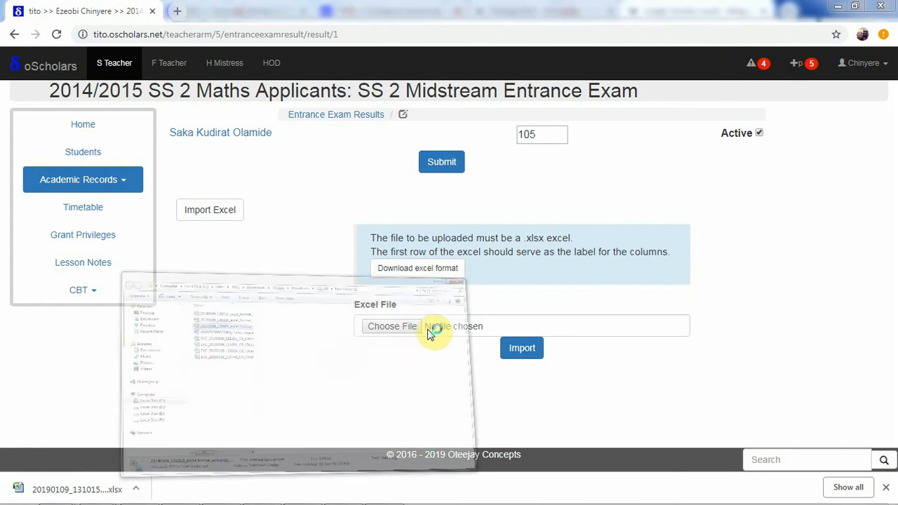
click(455, 100)
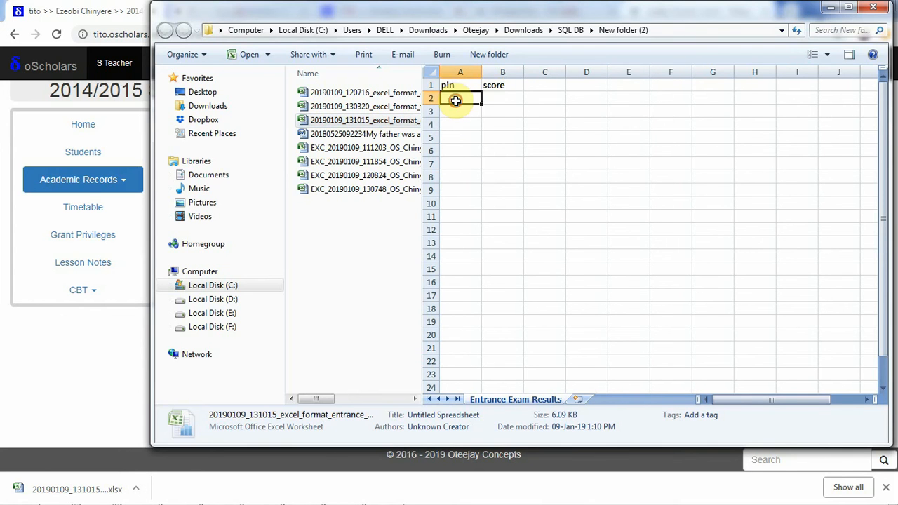
click(502, 99)
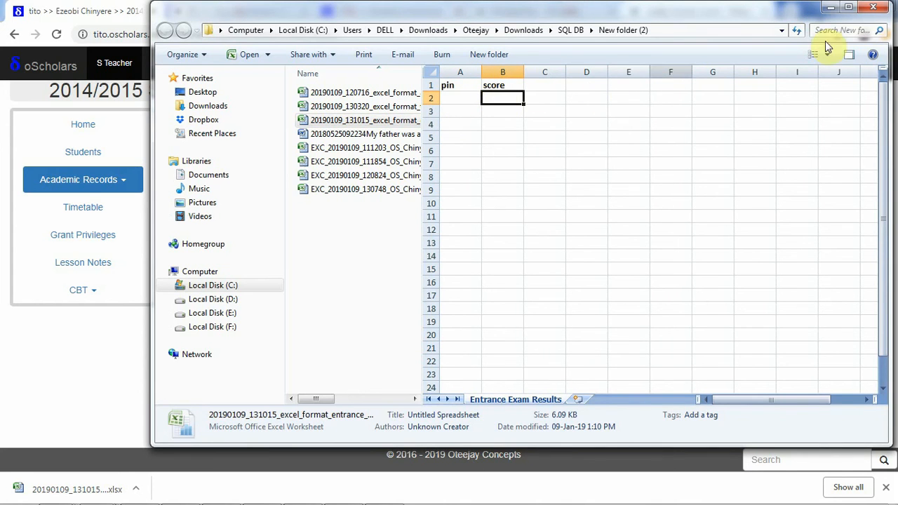
click(825, 8)
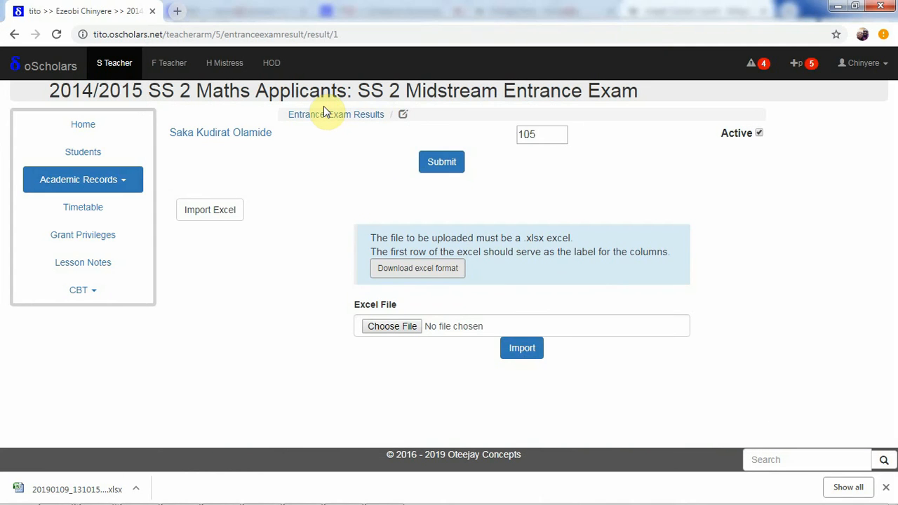
Step: View the active results of the SS 2 Midstream Entrance Exam and go back to the list of entrance exams
click(324, 115)
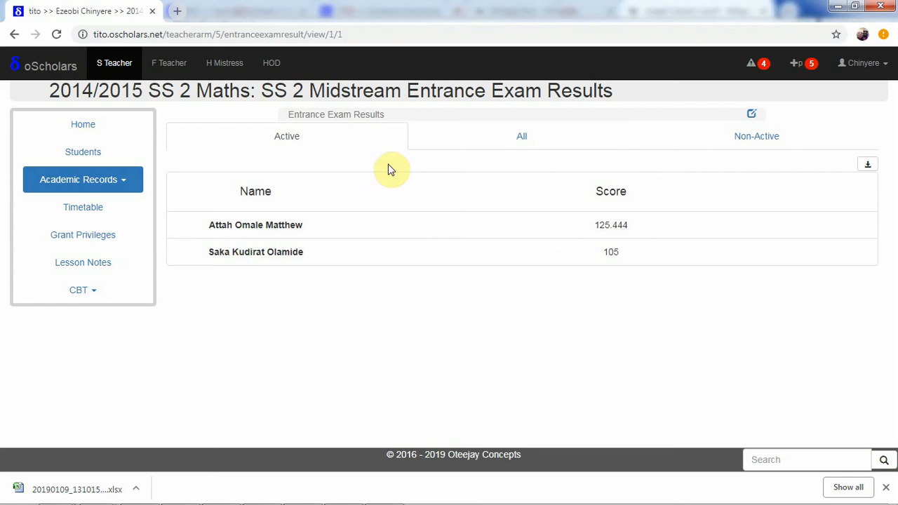
click(582, 251)
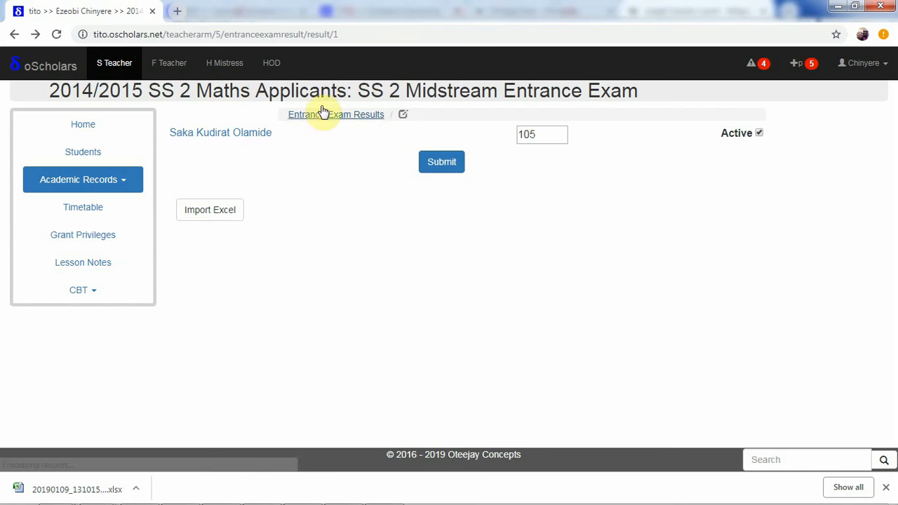
click(12, 33)
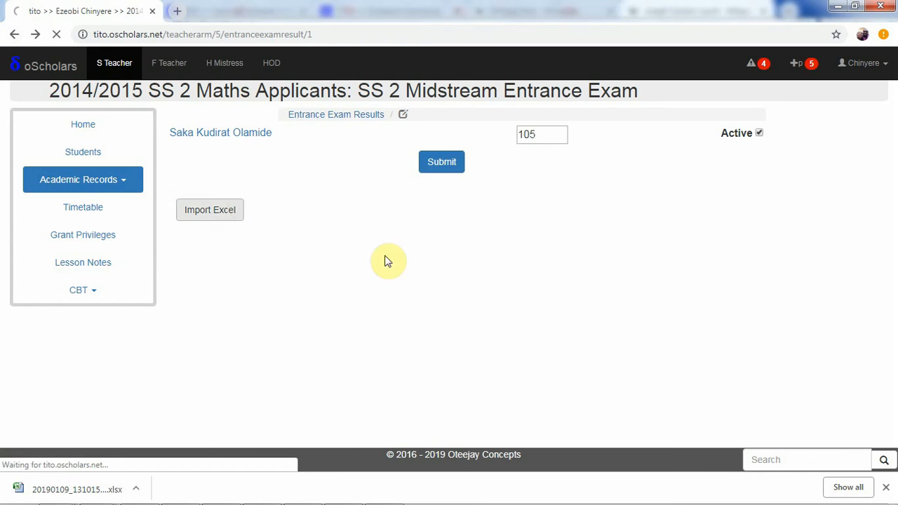
Step: View the applicants' score list for the Third SS 2 Midstream Entrance Exam and return to the active entrance exams
click(523, 399)
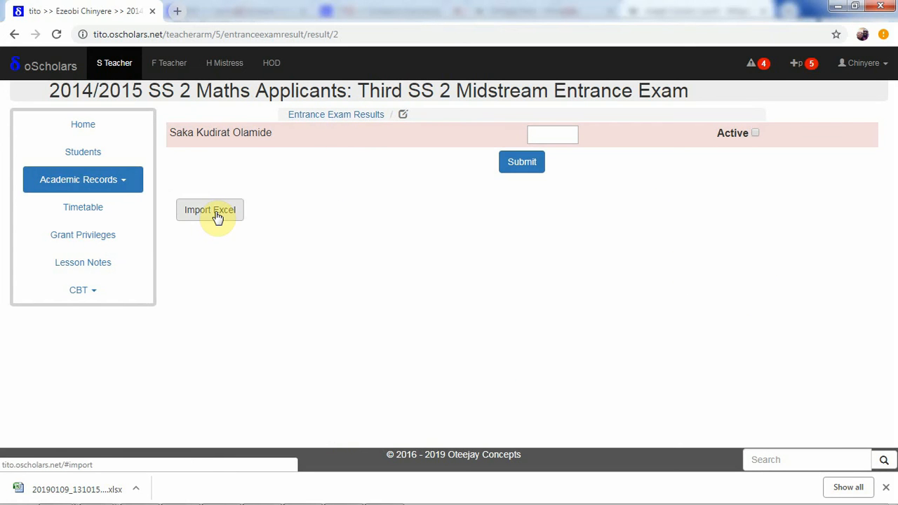
click(16, 35)
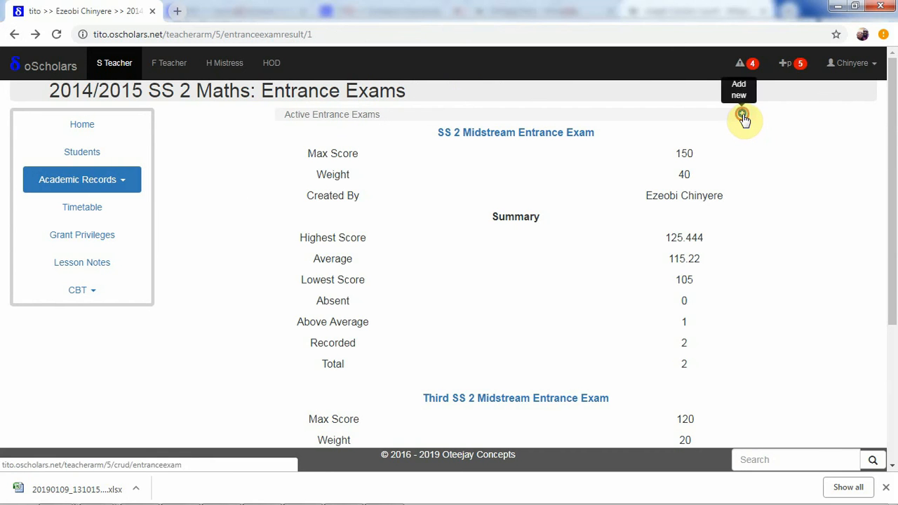
Step: Open the form for adding an entrance exam, and view all results of the SS 2 Midstream Entrance Exam
click(742, 115)
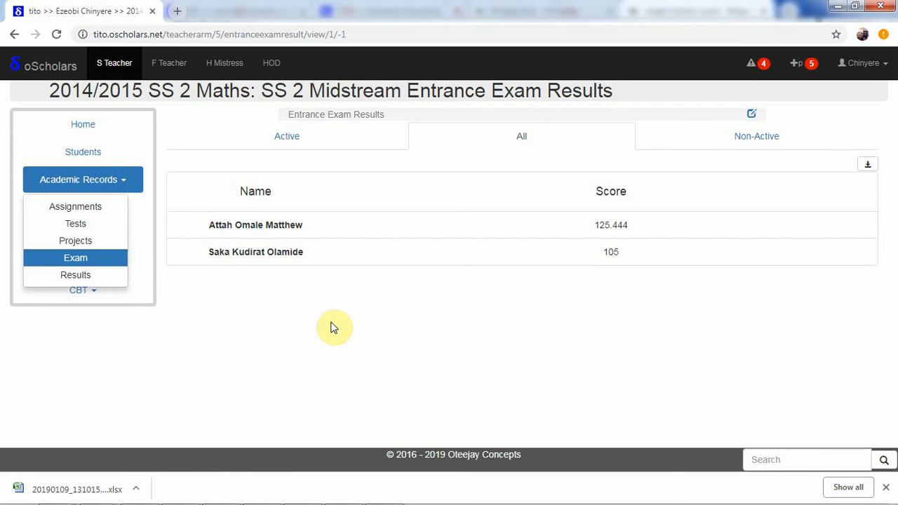
click(333, 327)
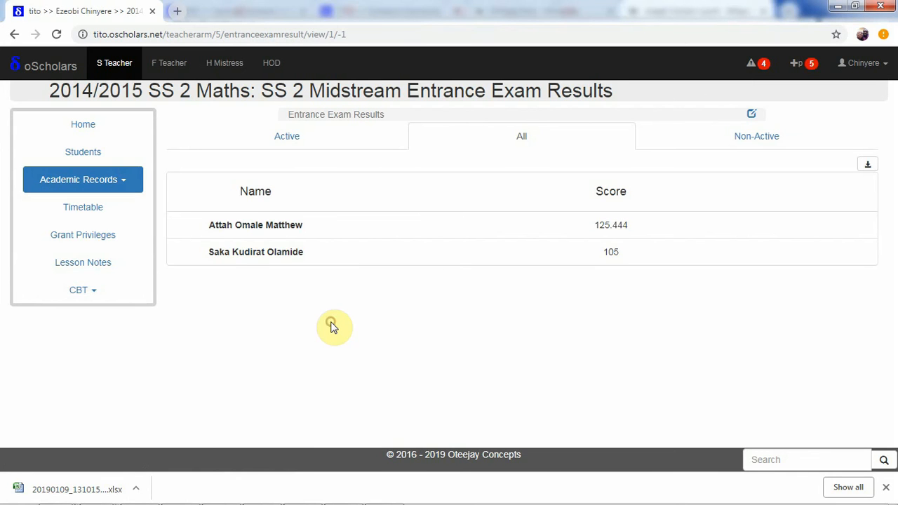